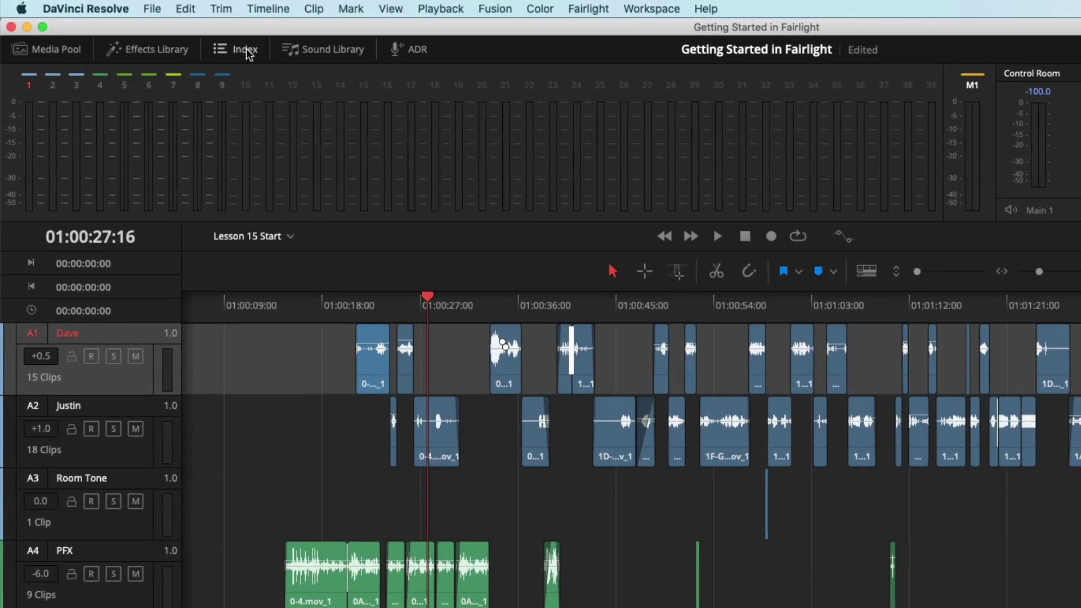
Show the Index track list and toggle the automation controls on and off.
{"action": "left_click", "coordinate": [170, 35]}
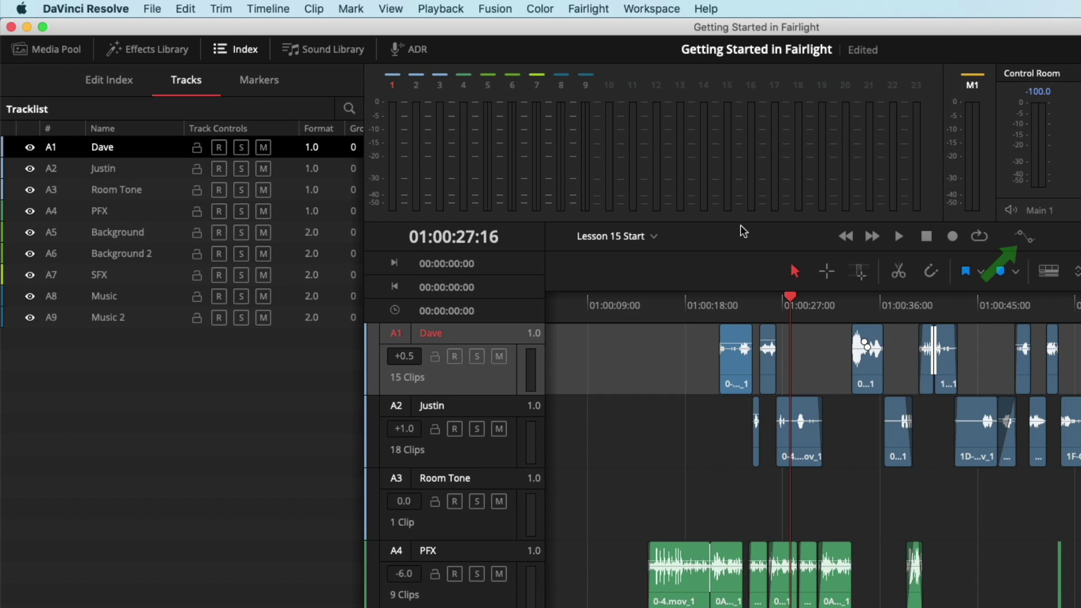
{"action": "left_click", "coordinate": [1024, 235]}
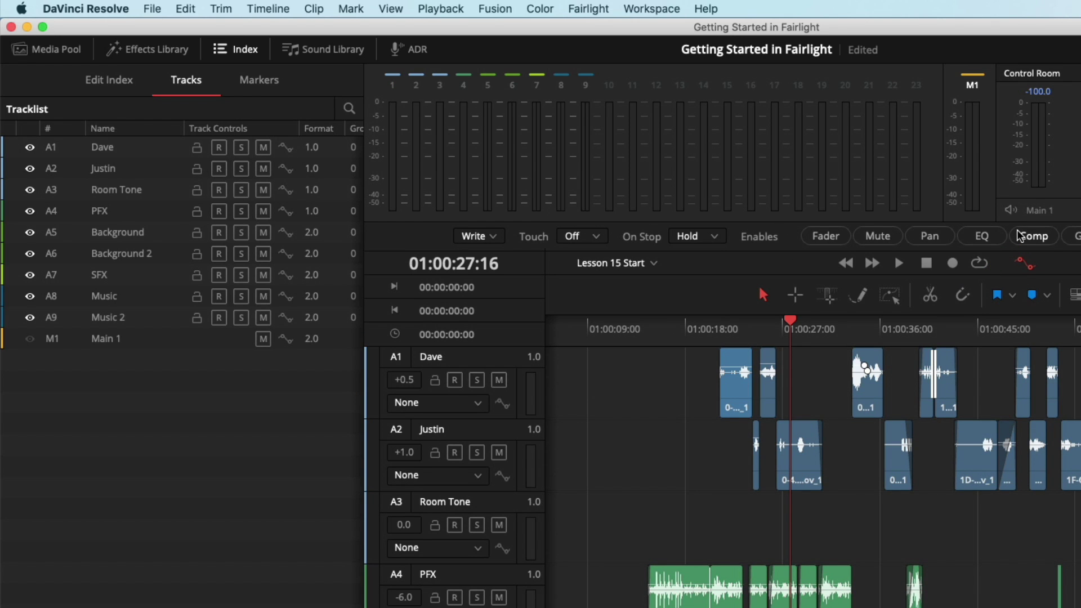
{"action": "left_click", "coordinate": [1024, 262]}
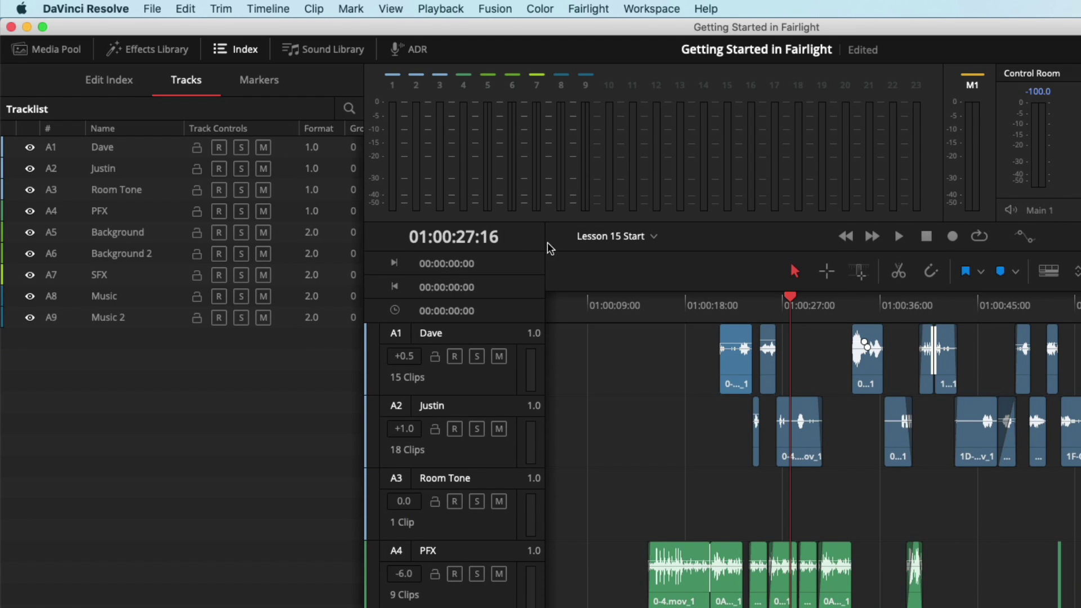
Drag Dave below Justin so Justin becomes A1 and Dave A2, then open Justin's track options.
{"action": "left_click_drag", "start_coordinate": [150, 152], "coordinate": [147, 212]}
{"action": "left_click", "coordinate": [156, 198]}
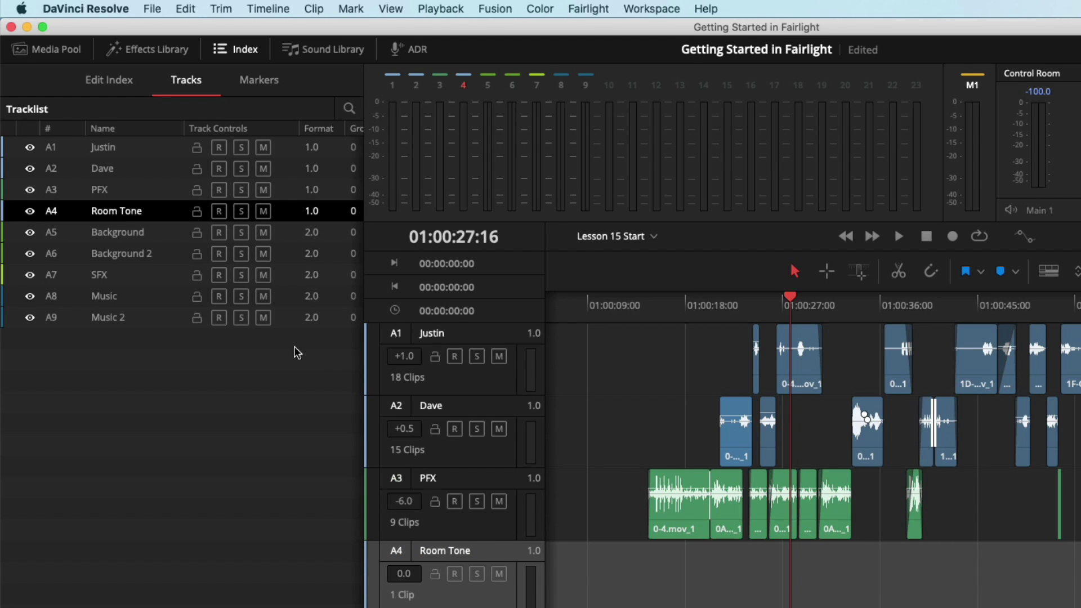
{"action": "right_click", "coordinate": [488, 382]}
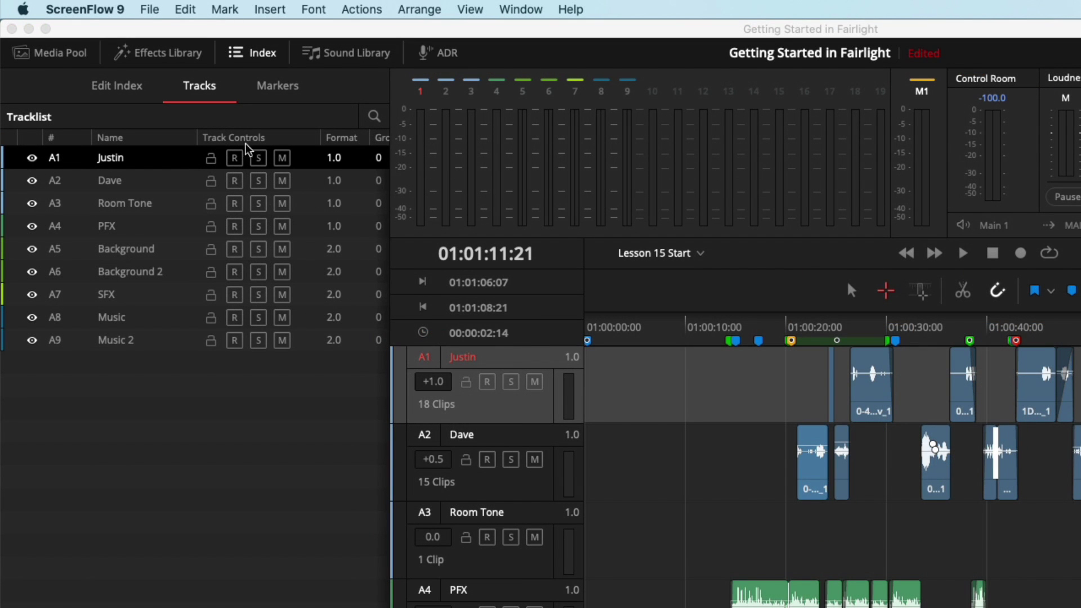
Open the Edit Index and jump the playhead through instances of the first listed clip.
{"action": "left_click", "coordinate": [134, 89]}
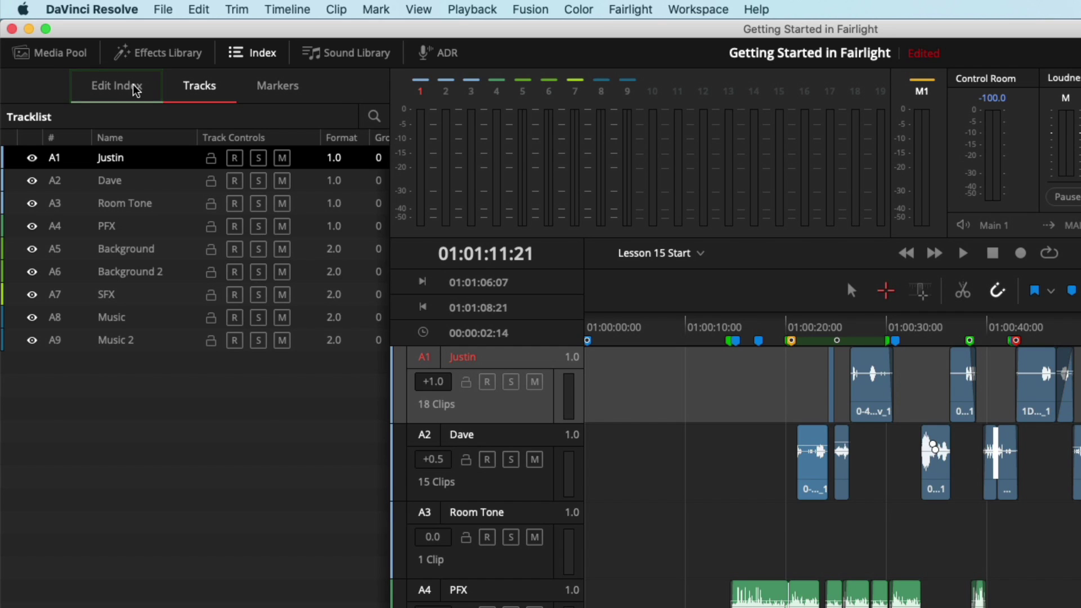
{"action": "left_click", "coordinate": [135, 90]}
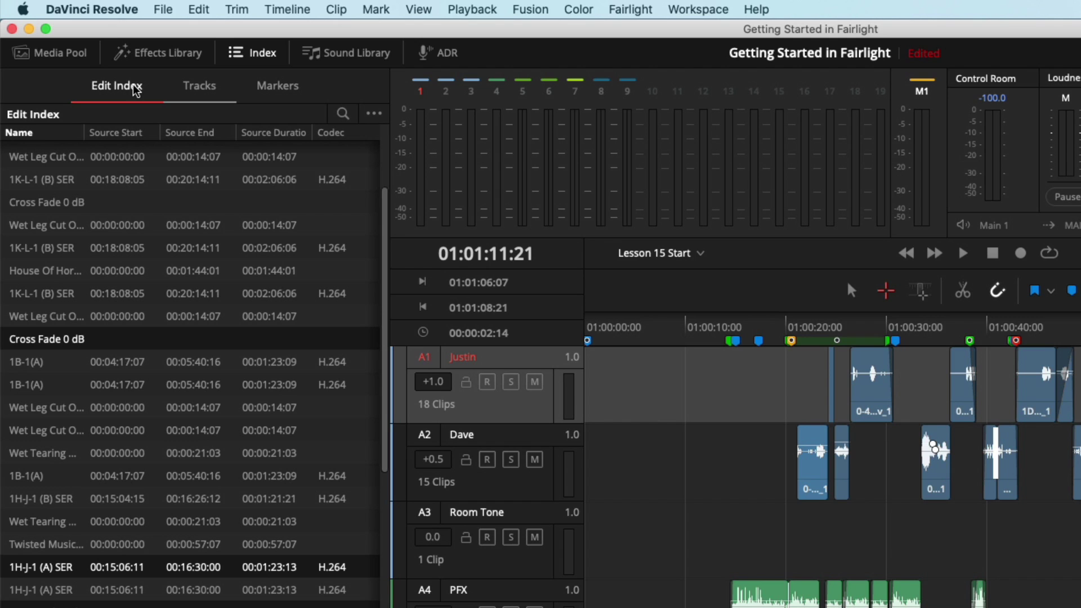
{"action": "left_click", "coordinate": [66, 157]}
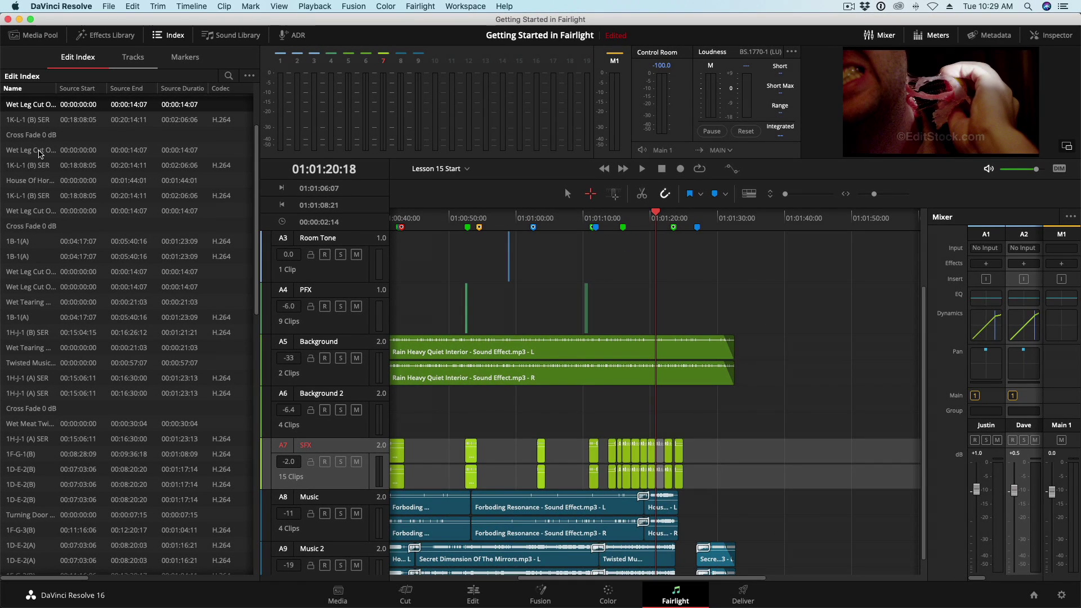
{"action": "left_click", "coordinate": [54, 222]}
{"action": "left_click", "coordinate": [38, 213]}
{"action": "left_click", "coordinate": [41, 288]}
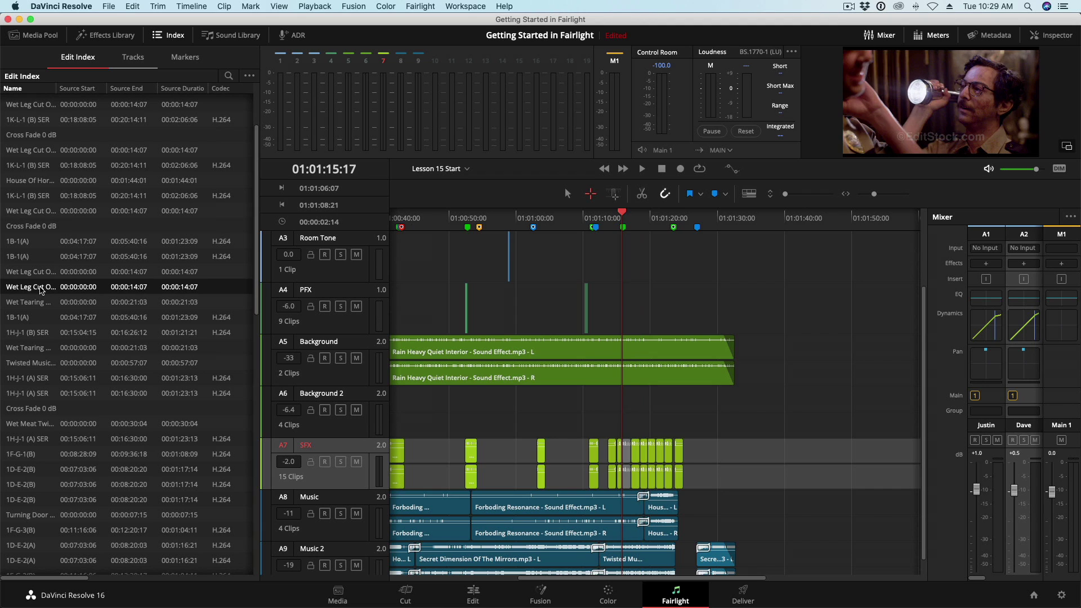
Jump to a Cross Fade 0 dB edit and review the edit list's column options unchanged.
{"action": "scroll", "coordinate": [41, 288], "scroll_direction": "down", "scroll_amount": 10}
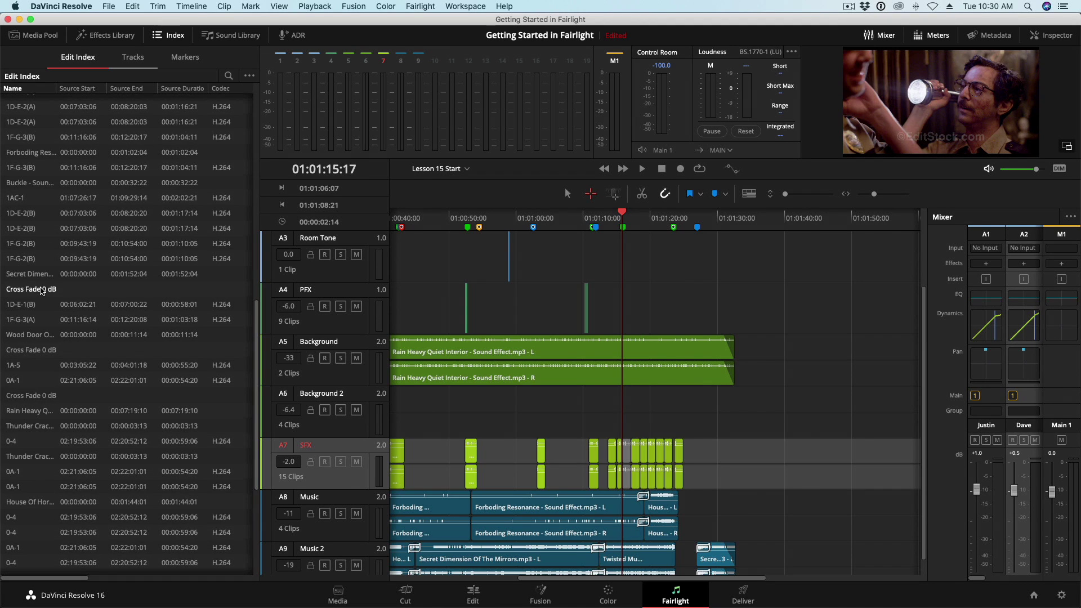
{"action": "left_click", "coordinate": [42, 290]}
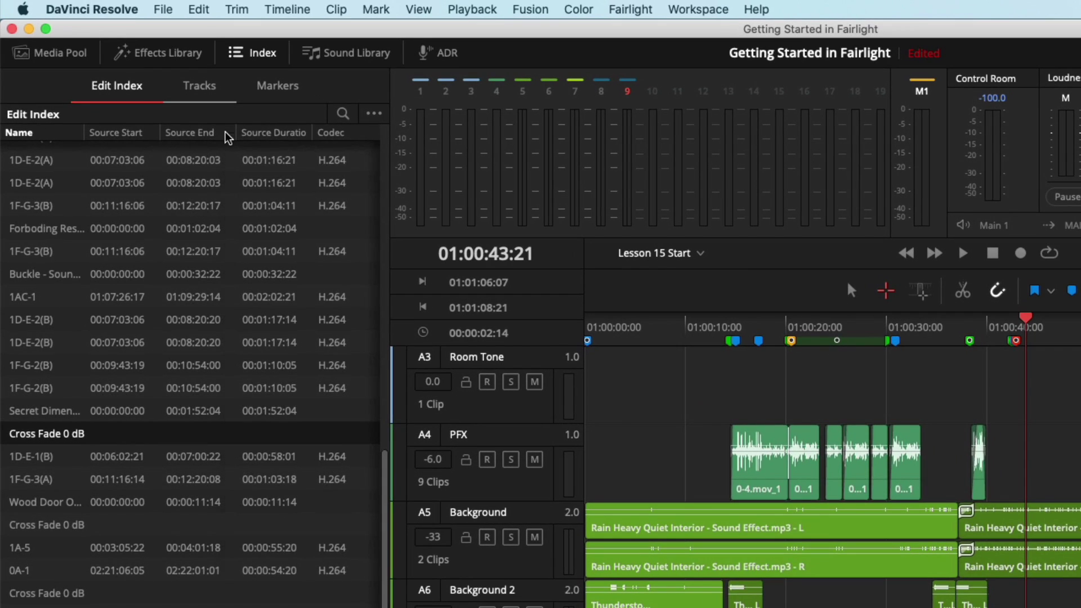
{"action": "right_click", "coordinate": [152, 91]}
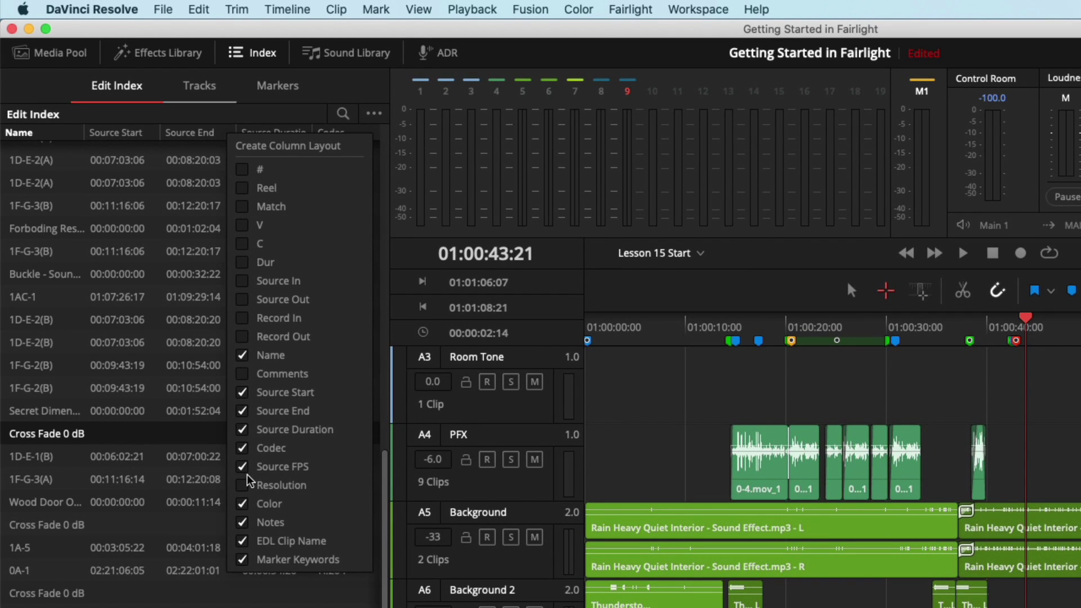
{"action": "left_click", "coordinate": [204, 115]}
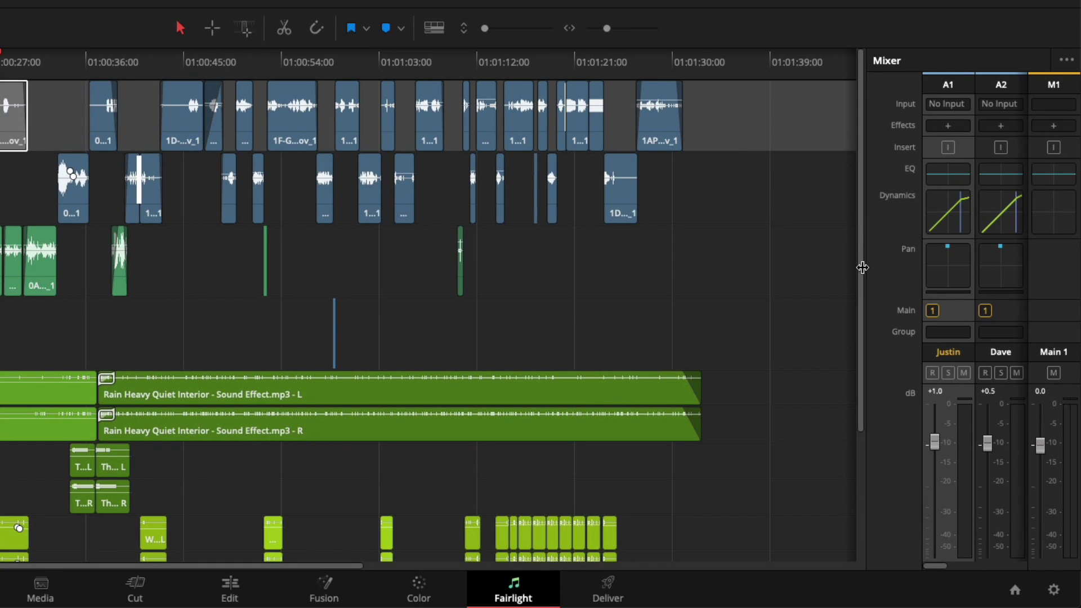
Widen the Mixer and add Uncategorized > FairlightFX > Meter to the A8 Music track.
{"action": "left_click_drag", "start_coordinate": [863, 269], "coordinate": [475, 279]}
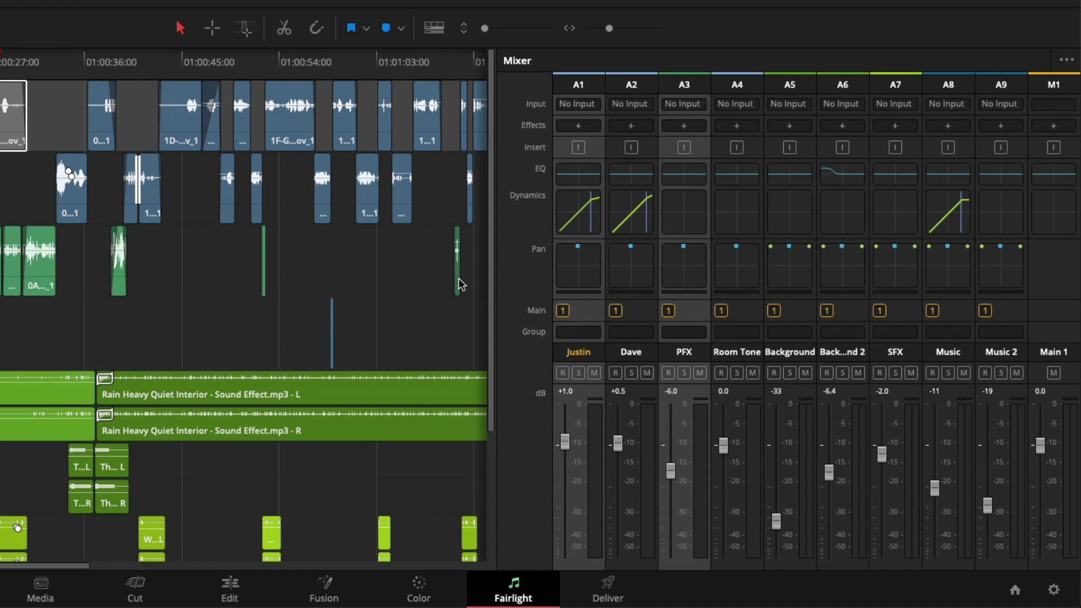
{"action": "left_click", "coordinate": [946, 126]}
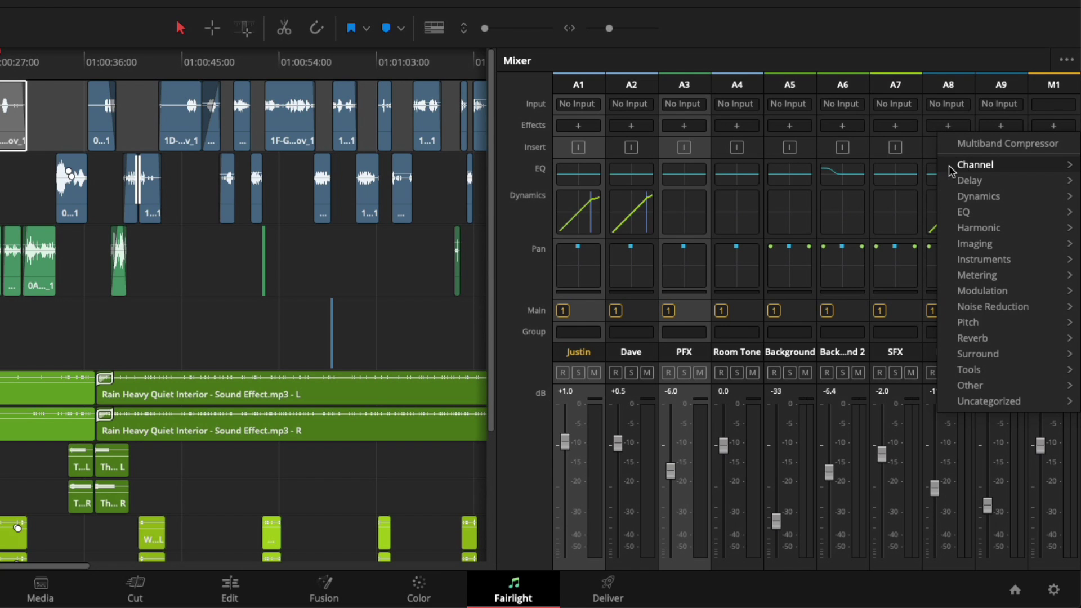
{"action": "mouse_move", "coordinate": [951, 203]}
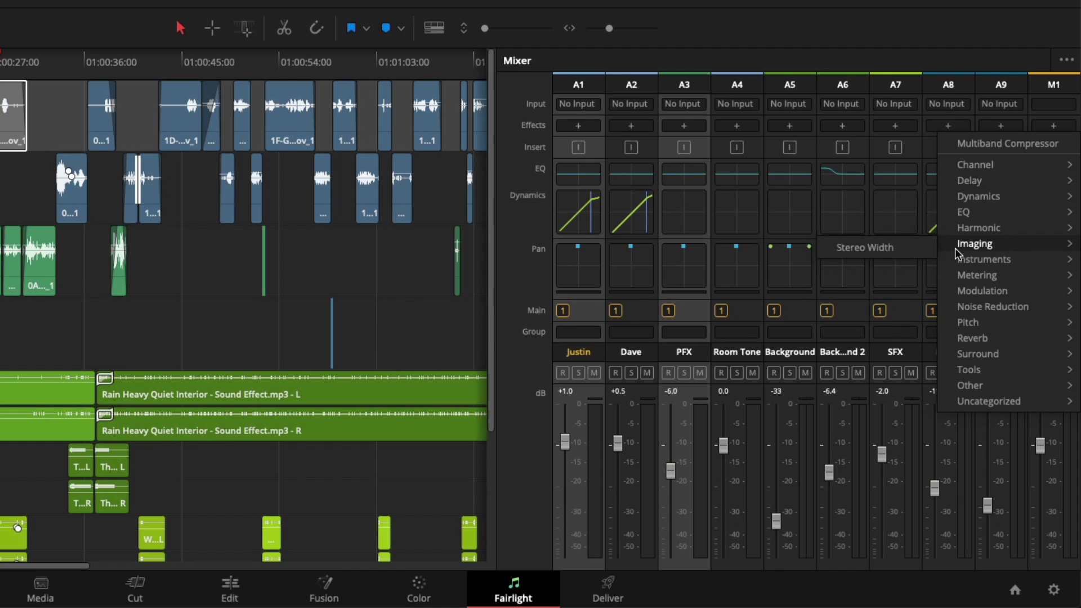
{"action": "mouse_move", "coordinate": [959, 276]}
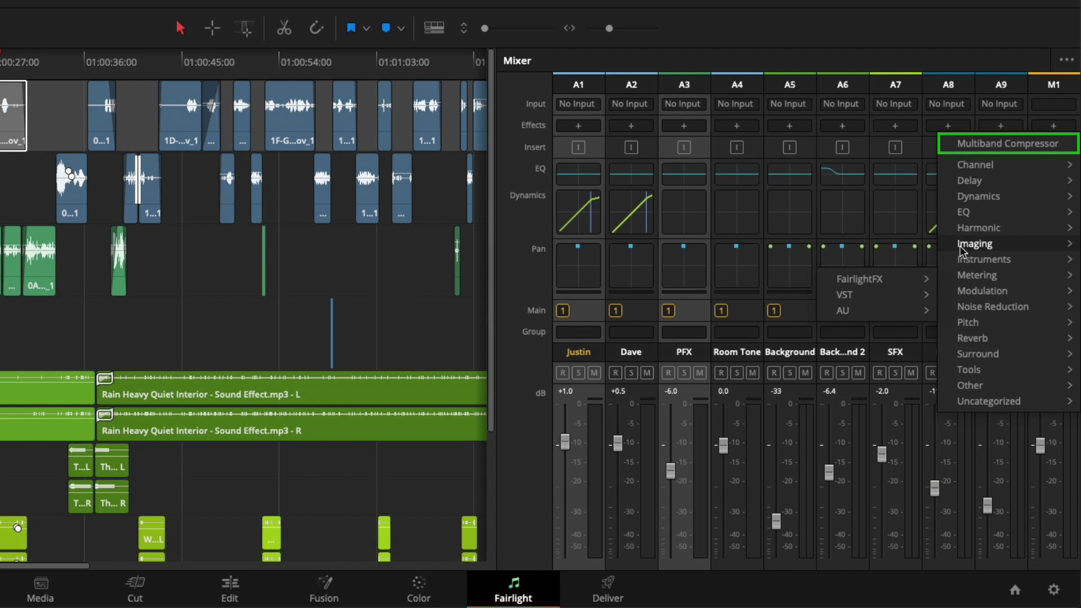
{"action": "mouse_move", "coordinate": [964, 169]}
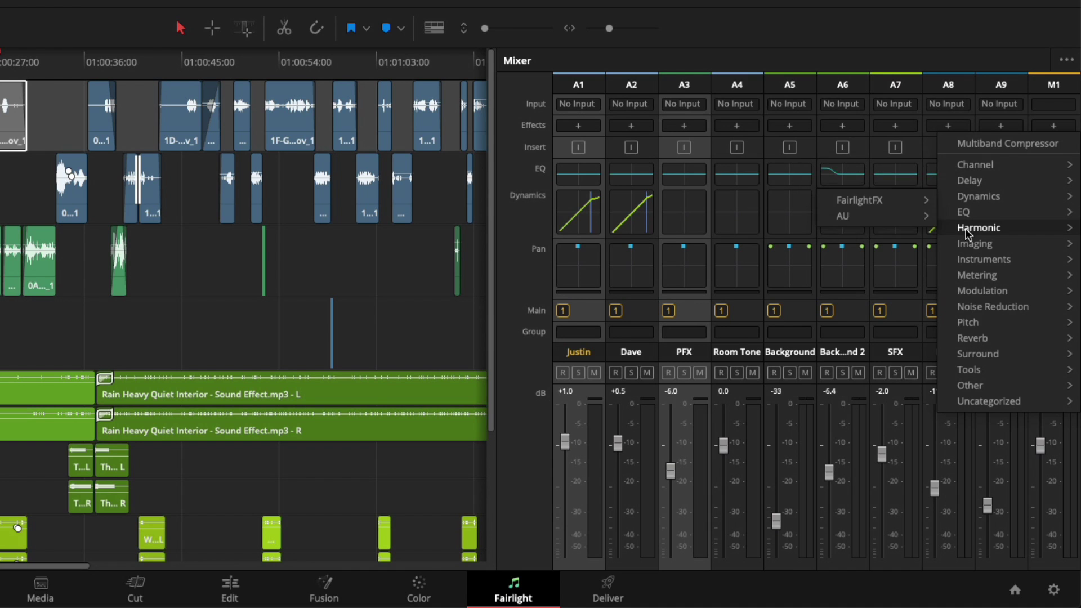
{"action": "mouse_move", "coordinate": [988, 401]}
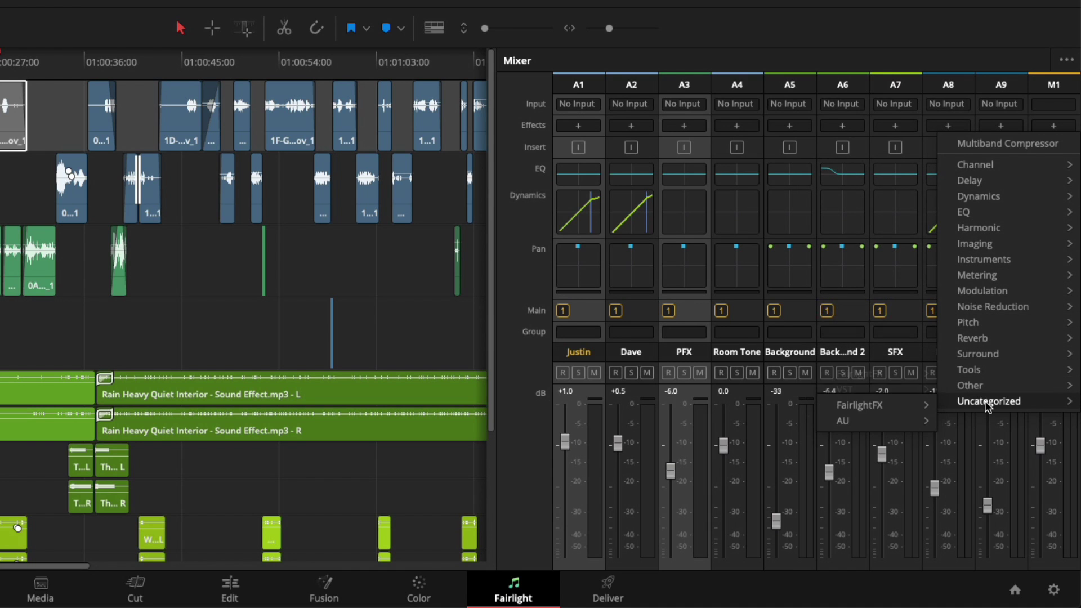
{"action": "mouse_move", "coordinate": [901, 405]}
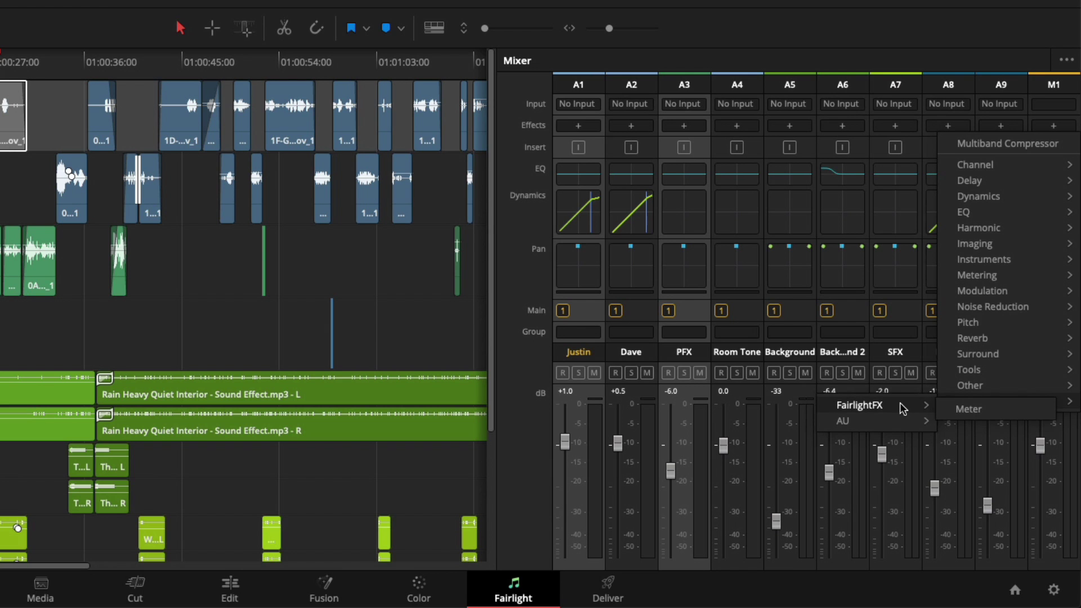
{"action": "left_click", "coordinate": [961, 409]}
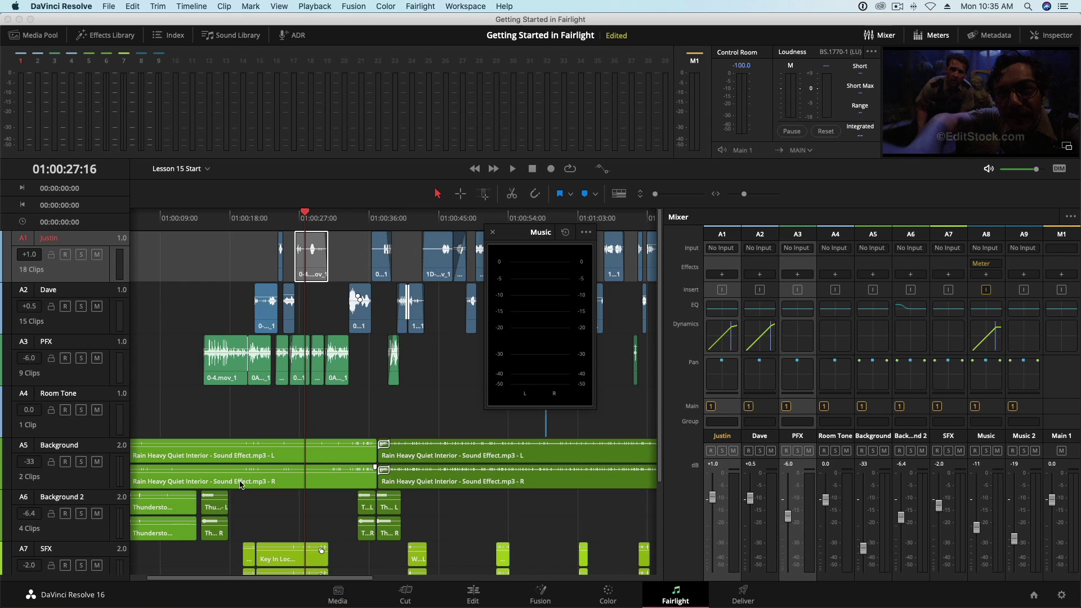
Solo the A8 Music track and close the Mixer and Meters panels.
{"action": "scroll", "coordinate": [53, 481], "scroll_direction": "down", "scroll_amount": 3}
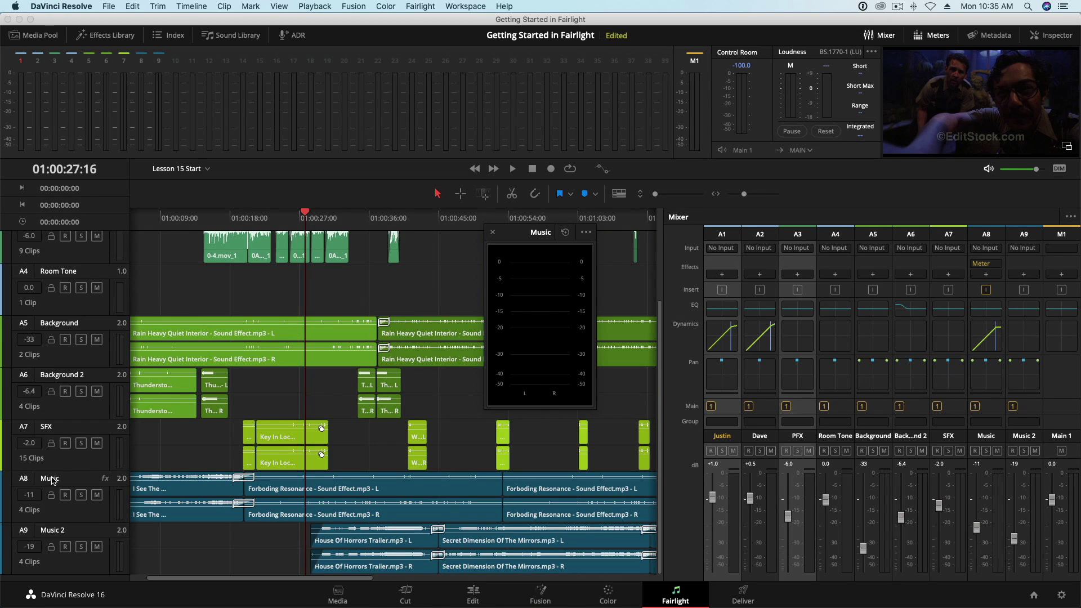
{"action": "left_click", "coordinate": [81, 496]}
{"action": "left_click", "coordinate": [899, 37]}
{"action": "left_click", "coordinate": [934, 37]}
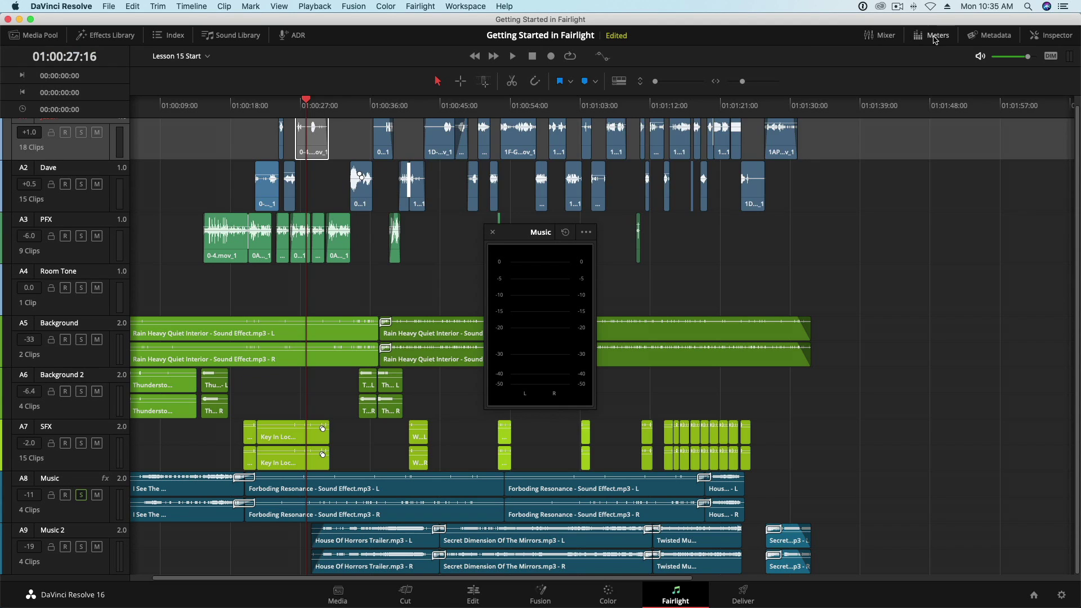
Play the Music track, reading about -17.5 on its meter, then close the meter window.
{"action": "key", "text": "space"}
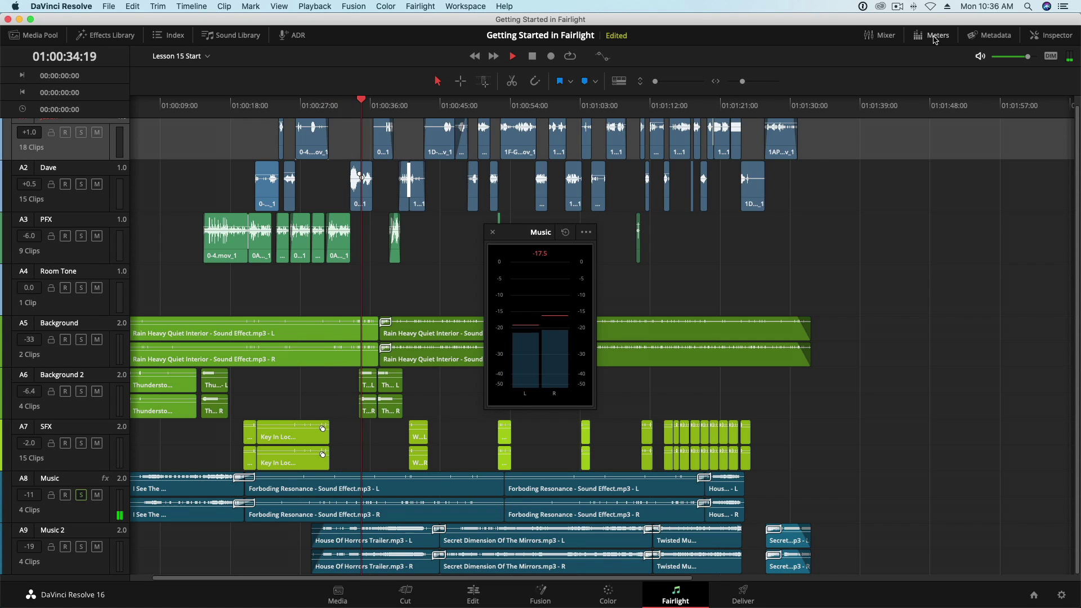
{"action": "key", "text": "space"}
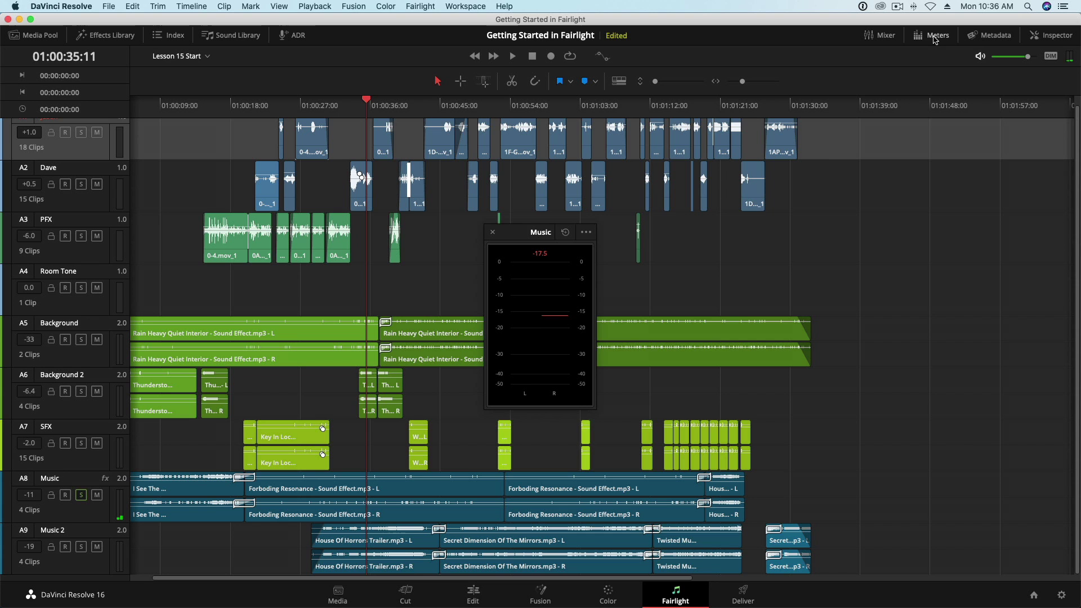
{"action": "left_click", "coordinate": [493, 233]}
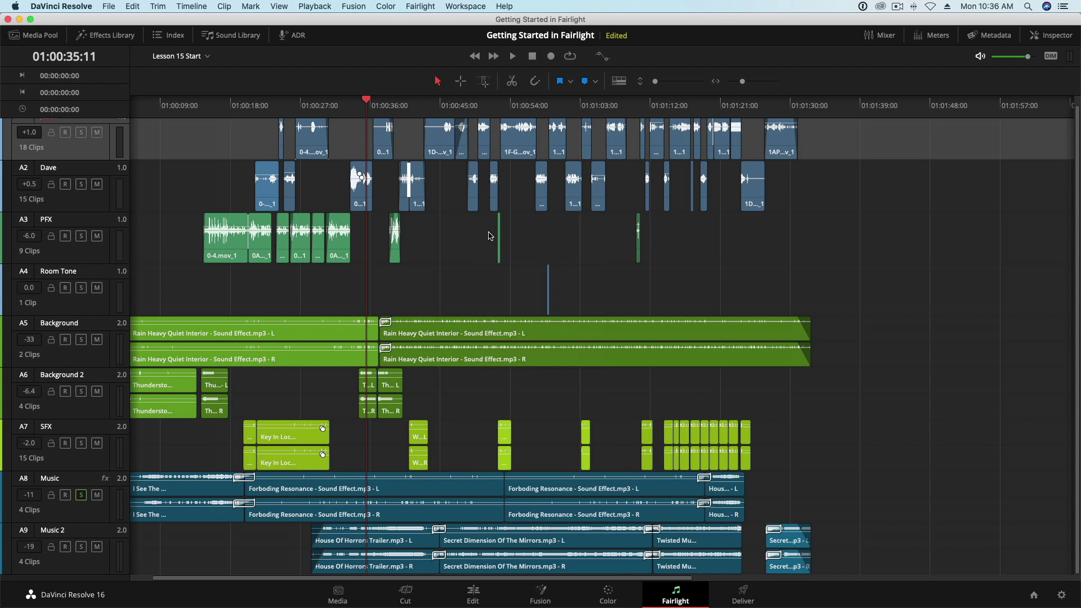
Select the first two clips on Justin's A1 track and choose Bounce Clip to Files.
{"action": "scroll", "coordinate": [475, 249], "scroll_direction": "up", "scroll_amount": 1}
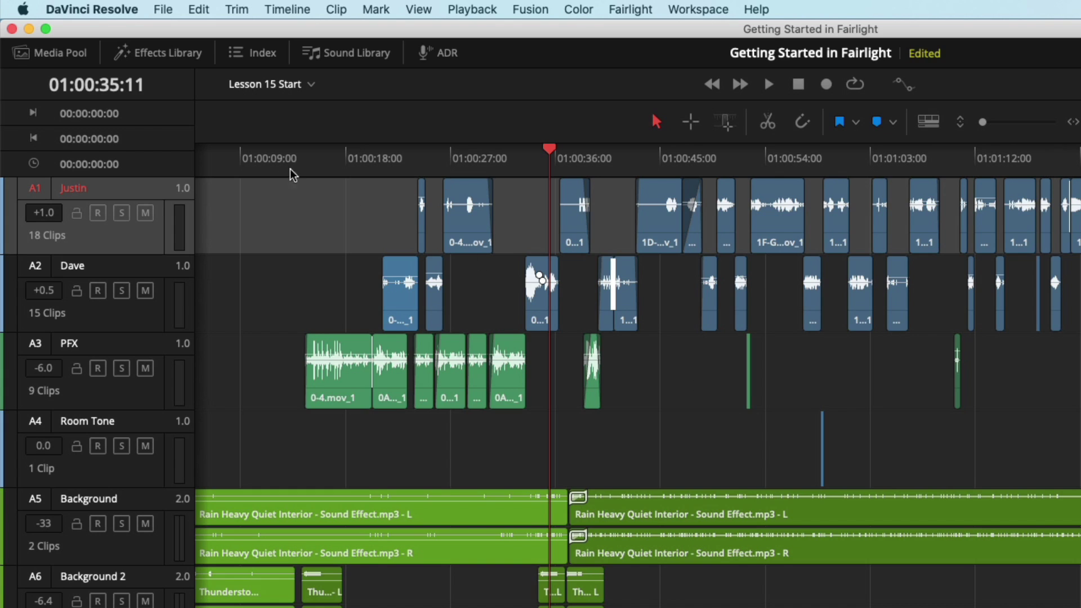
{"action": "left_click_drag", "start_coordinate": [400, 203], "coordinate": [463, 225]}
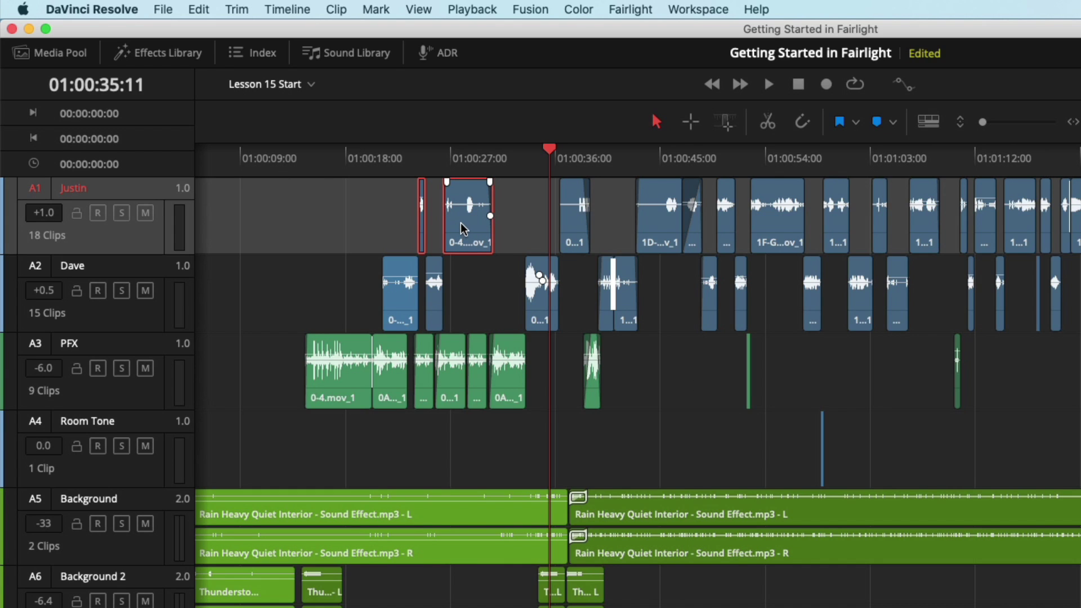
{"action": "right_click", "coordinate": [464, 225]}
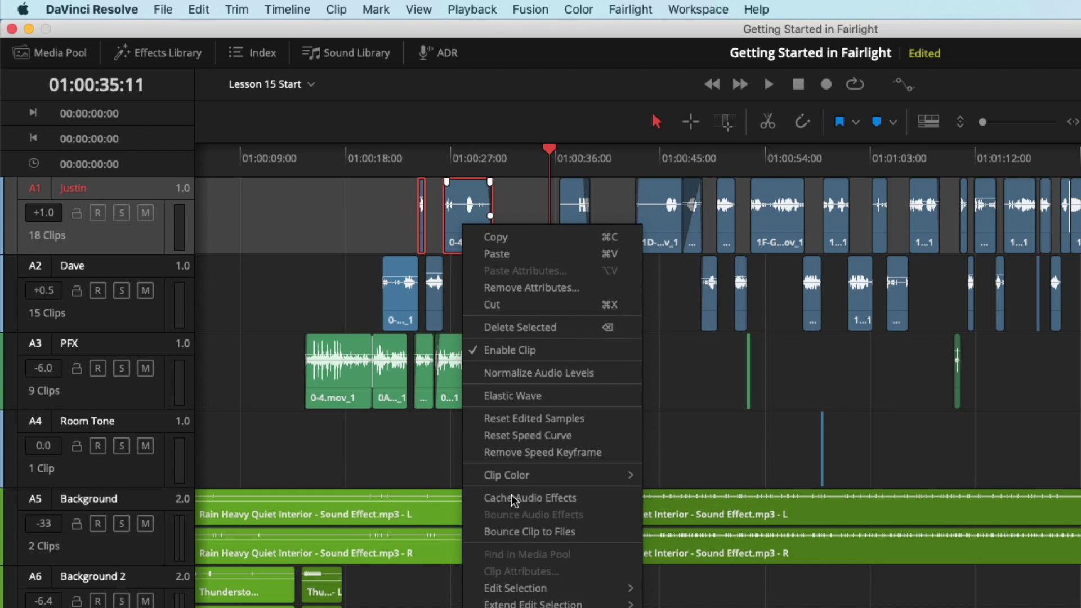
{"action": "left_click", "coordinate": [591, 535]}
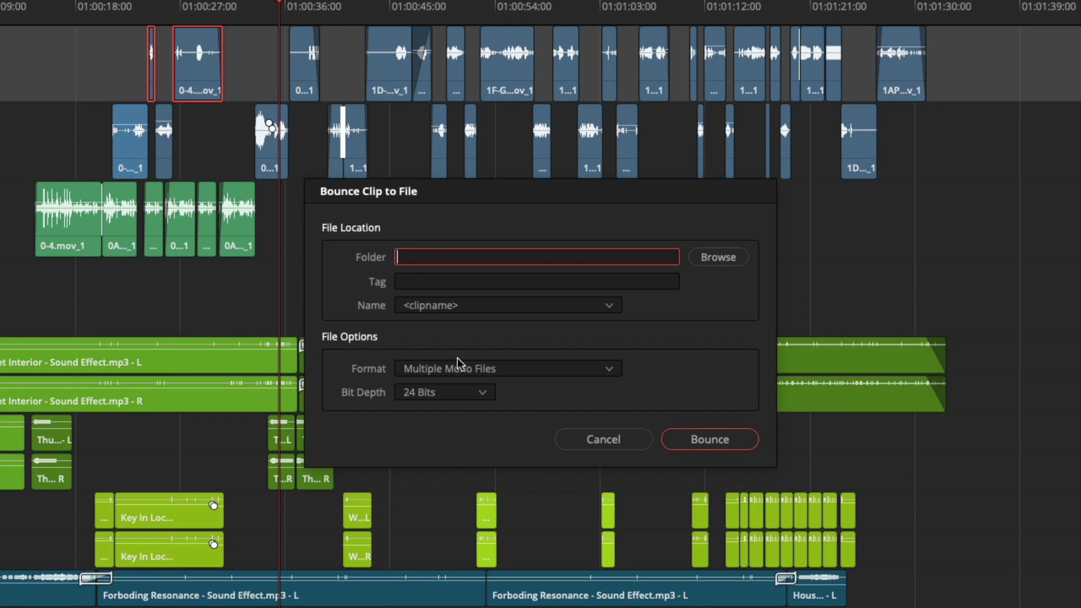
Set the bounce destination to Desktop/Bounce and the tag to 'Bounce Test'.
{"action": "left_click", "coordinate": [721, 259]}
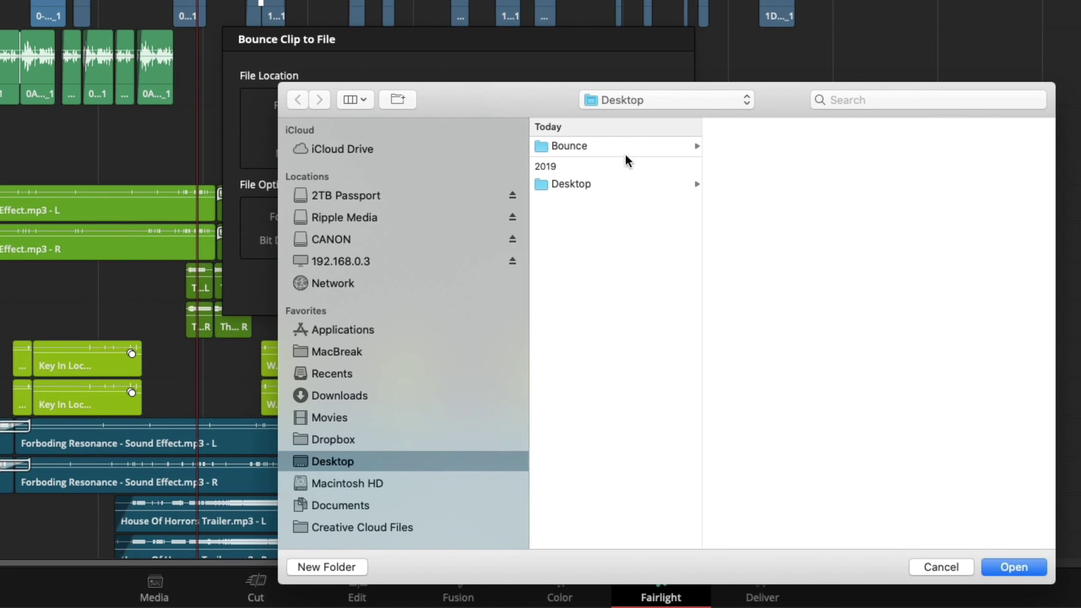
{"action": "left_click", "coordinate": [637, 166]}
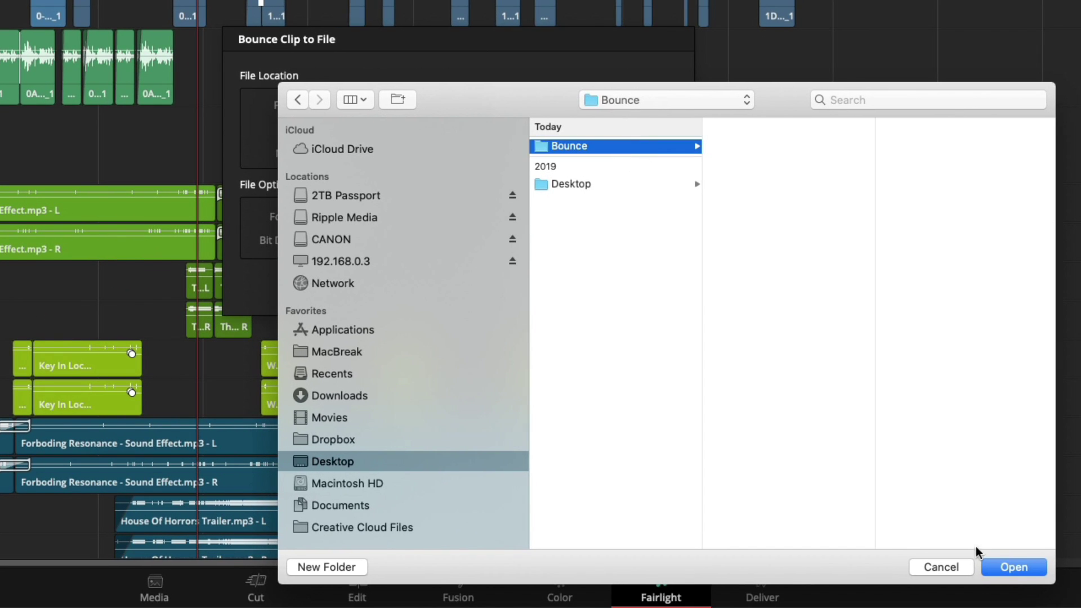
{"action": "left_click", "coordinate": [1014, 567]}
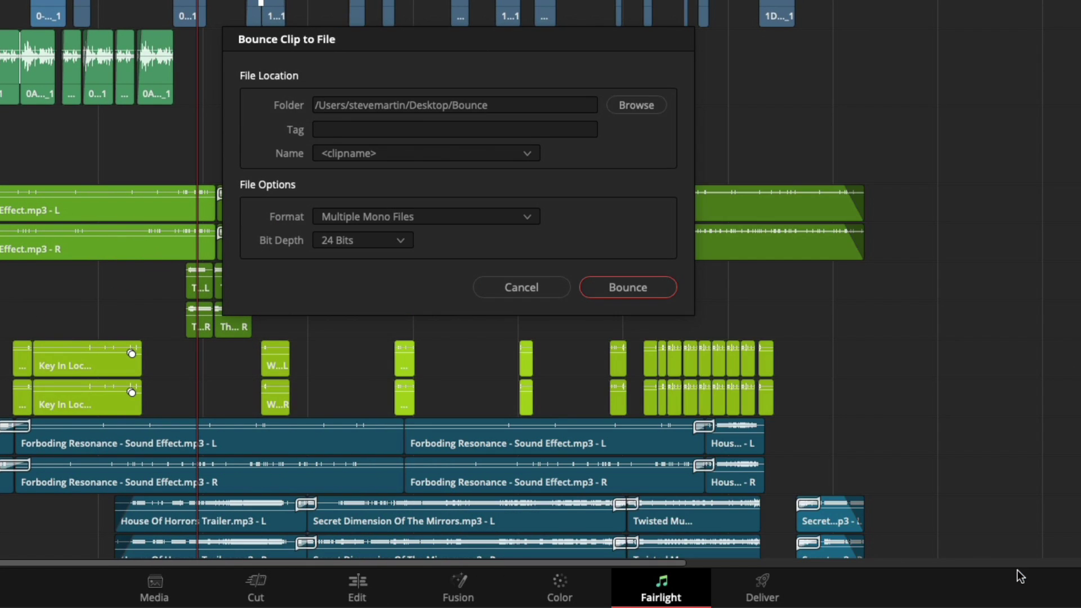
{"action": "left_click", "coordinate": [573, 132]}
{"action": "type", "text": "Bounce Test"}
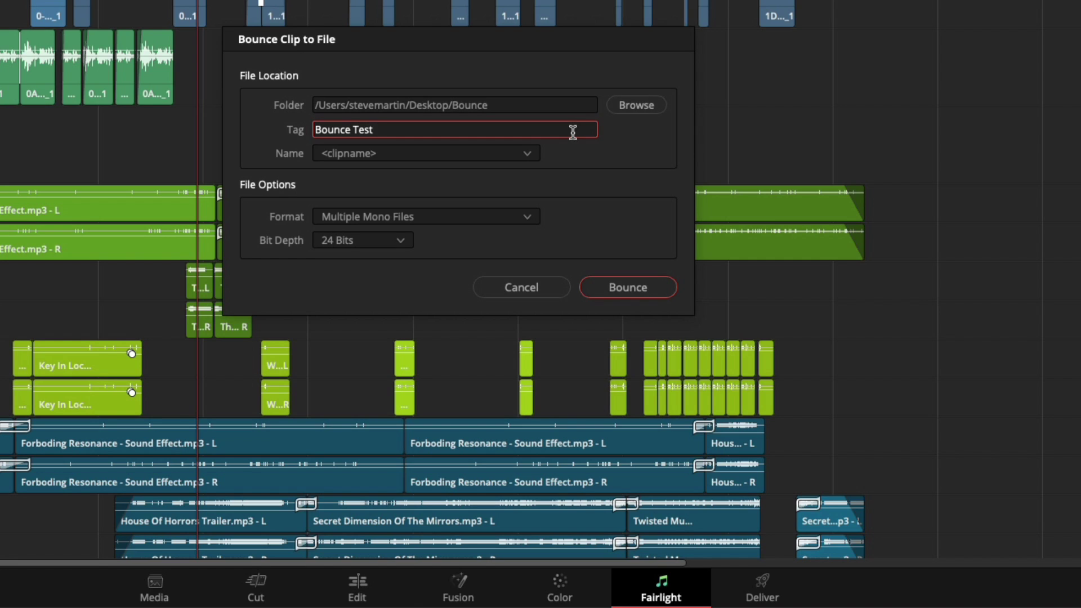
Name files tag + <clipname>, choose One Multi-channel File at 16 Bits, and bounce.
{"action": "left_click", "coordinate": [529, 155]}
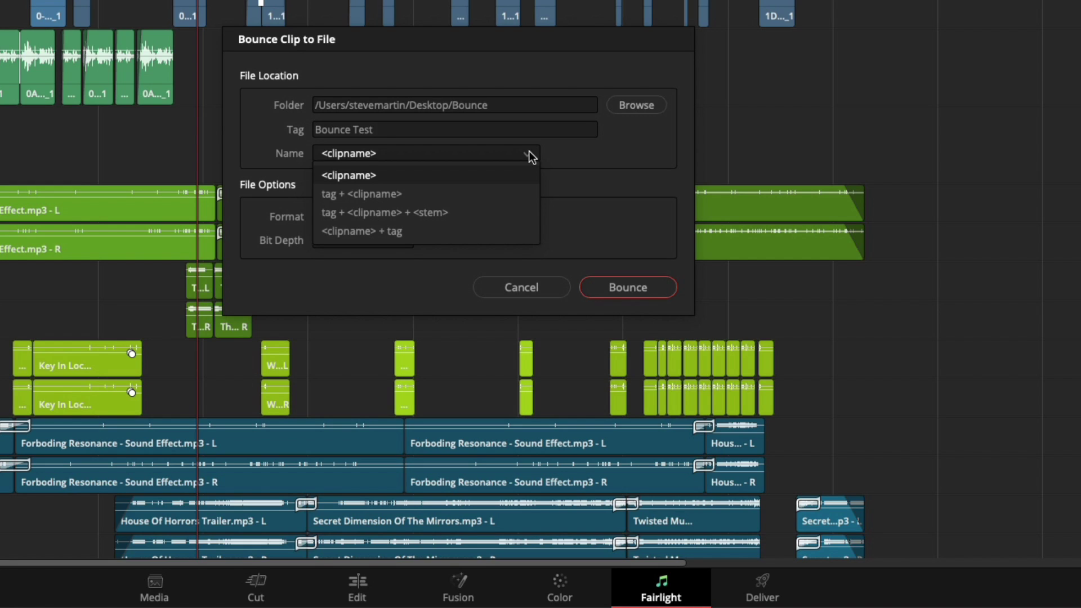
{"action": "left_click", "coordinate": [441, 194]}
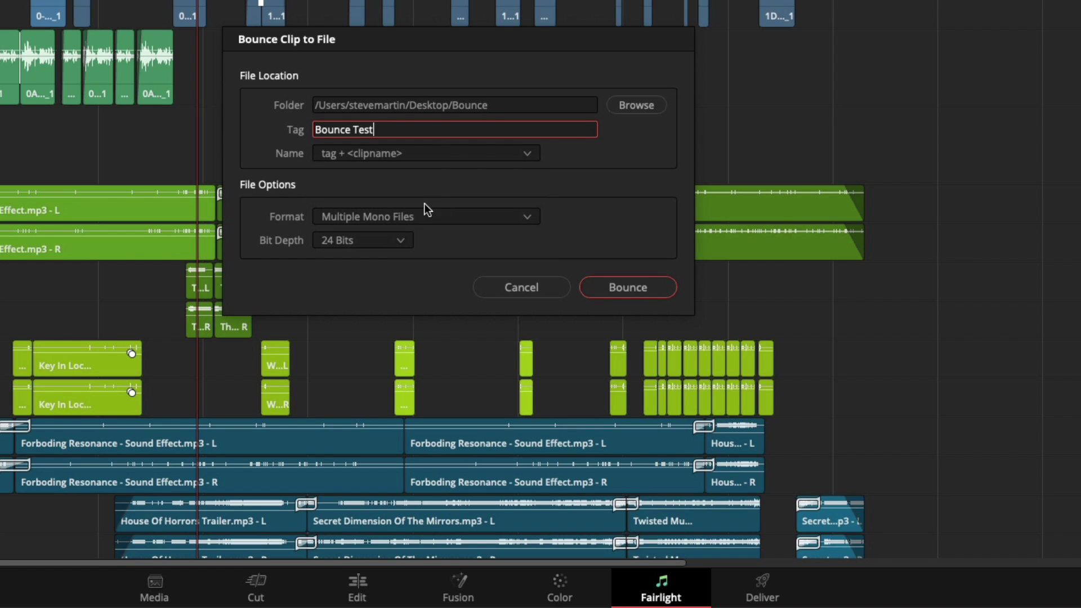
{"action": "left_click", "coordinate": [535, 217]}
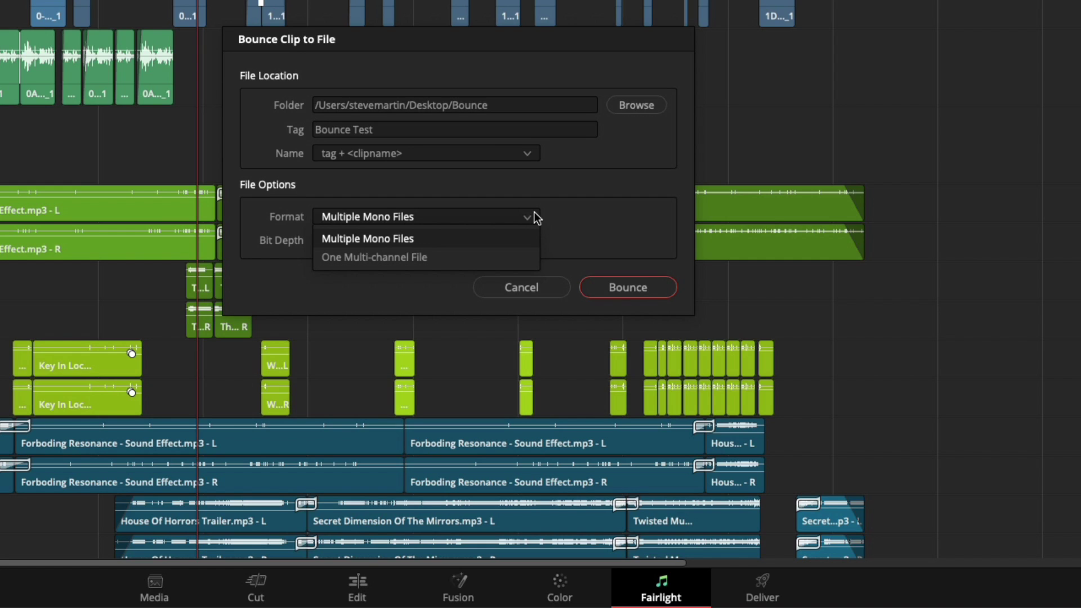
{"action": "left_click", "coordinate": [494, 257]}
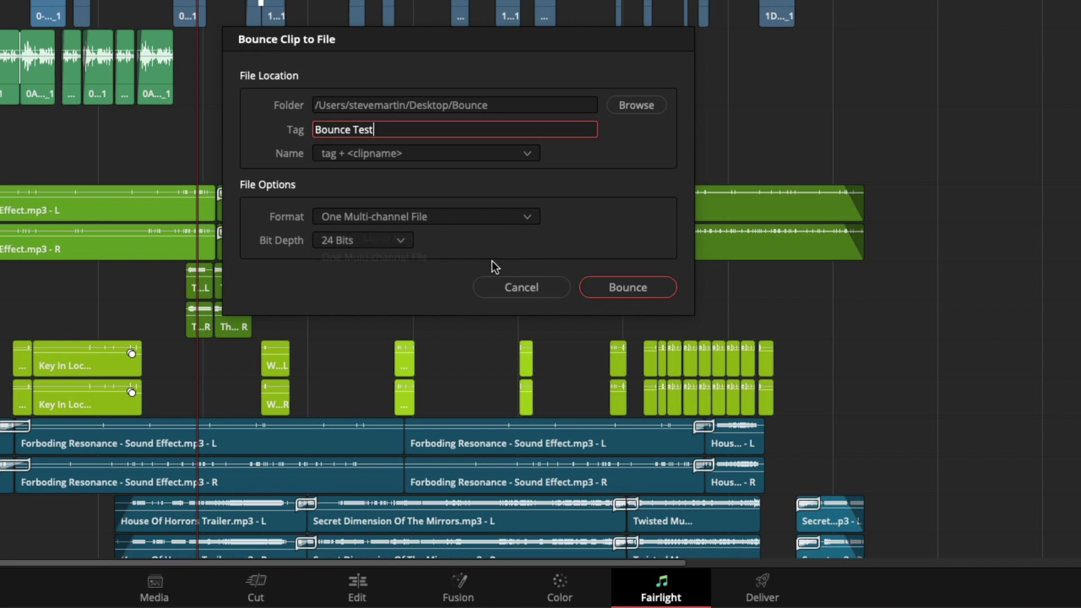
{"action": "left_click", "coordinate": [400, 241]}
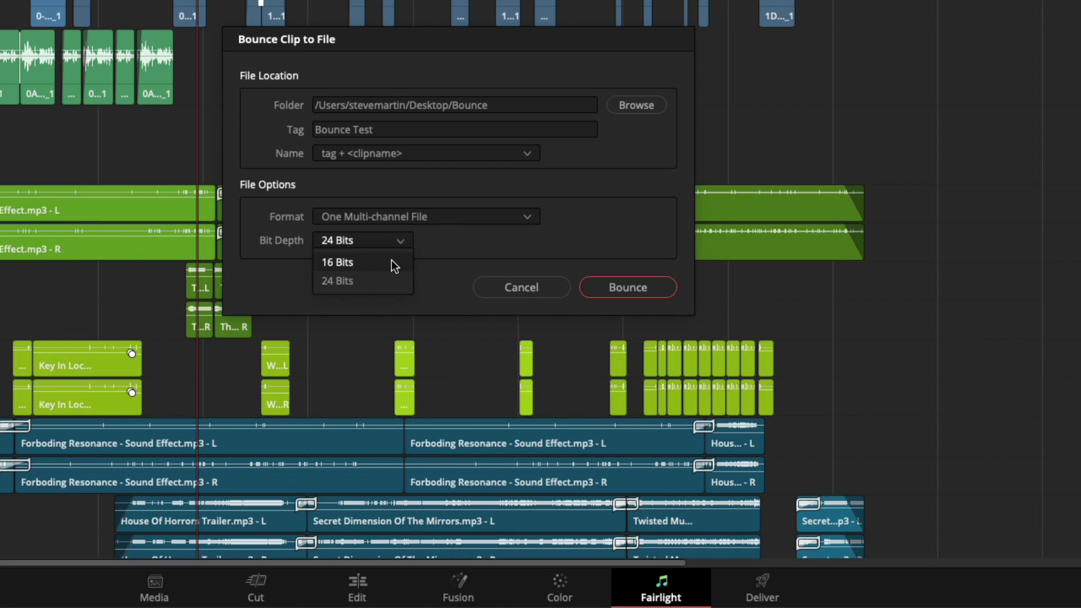
{"action": "left_click", "coordinate": [391, 261]}
{"action": "left_click", "coordinate": [645, 285]}
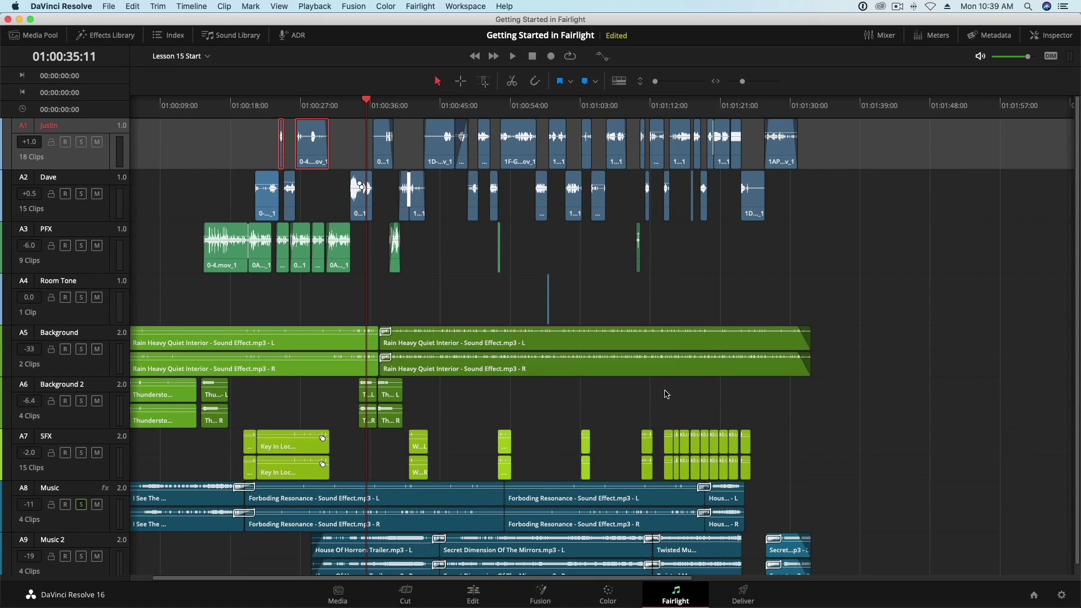
{"action": "key", "text": "super+Tab"}
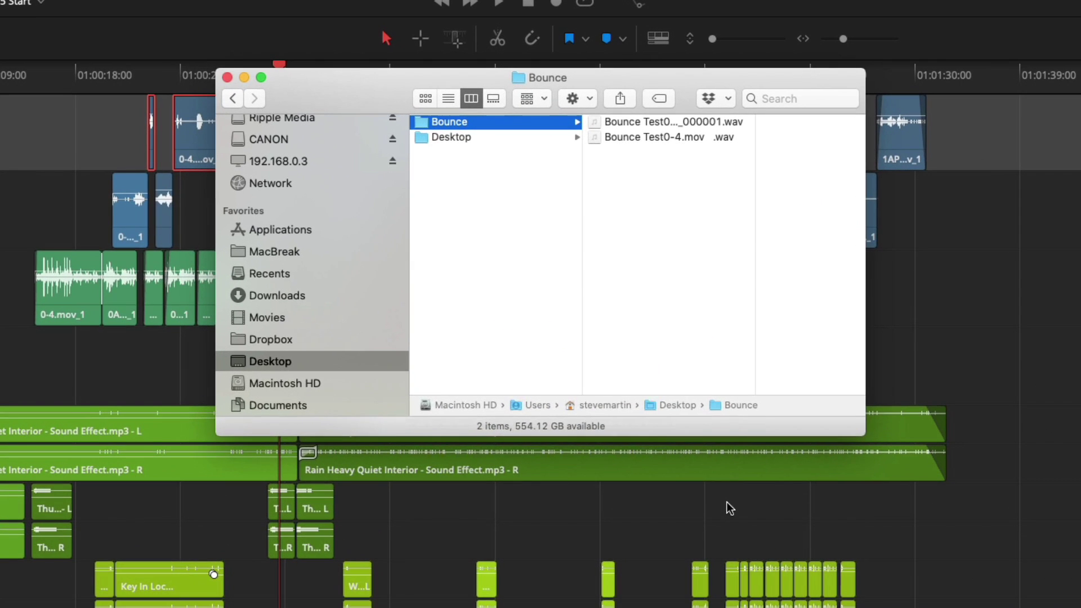
{"action": "left_click_drag", "start_coordinate": [755, 220], "coordinate": [820, 210]}
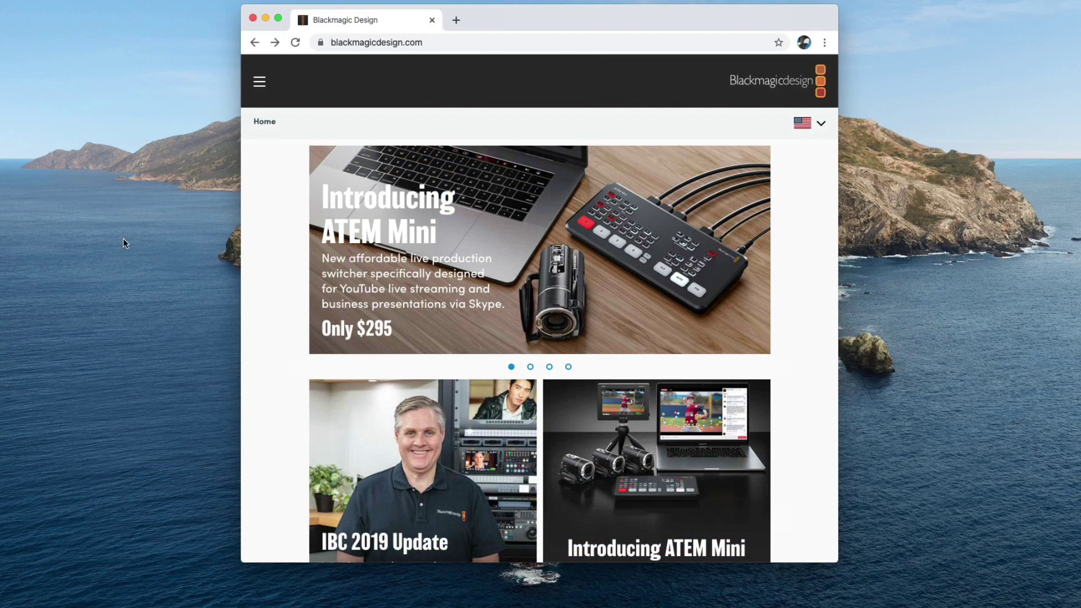
Open the website's Support Center, find the Fairlight Sound Library 1.0 download, then open Resolve's Sound Library.
{"action": "scroll", "coordinate": [280, 232], "scroll_direction": "down", "scroll_amount": 10}
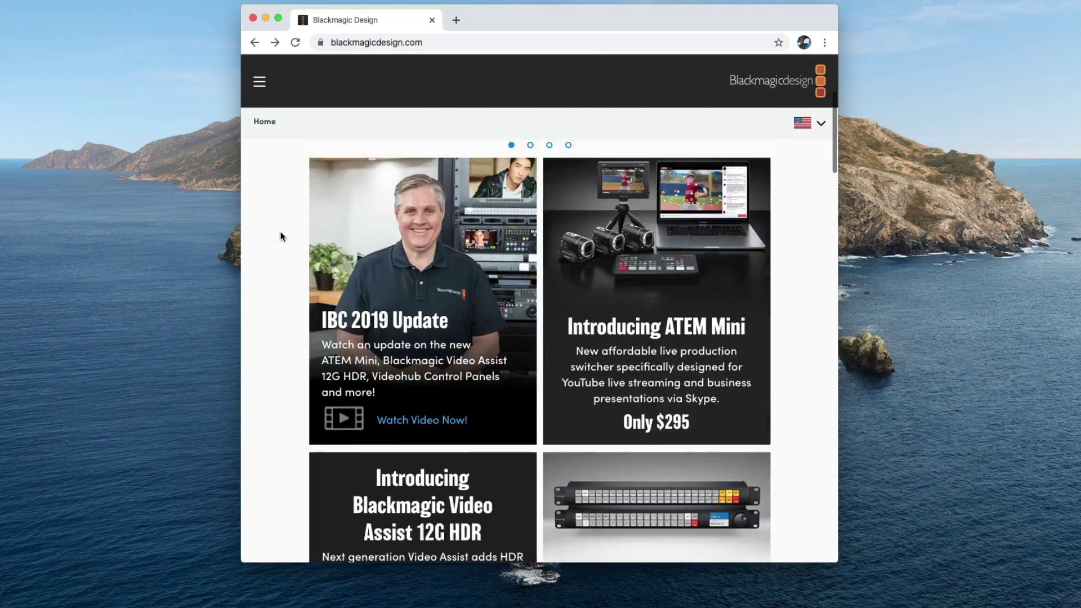
{"action": "scroll", "coordinate": [280, 235], "scroll_direction": "down", "scroll_amount": 15}
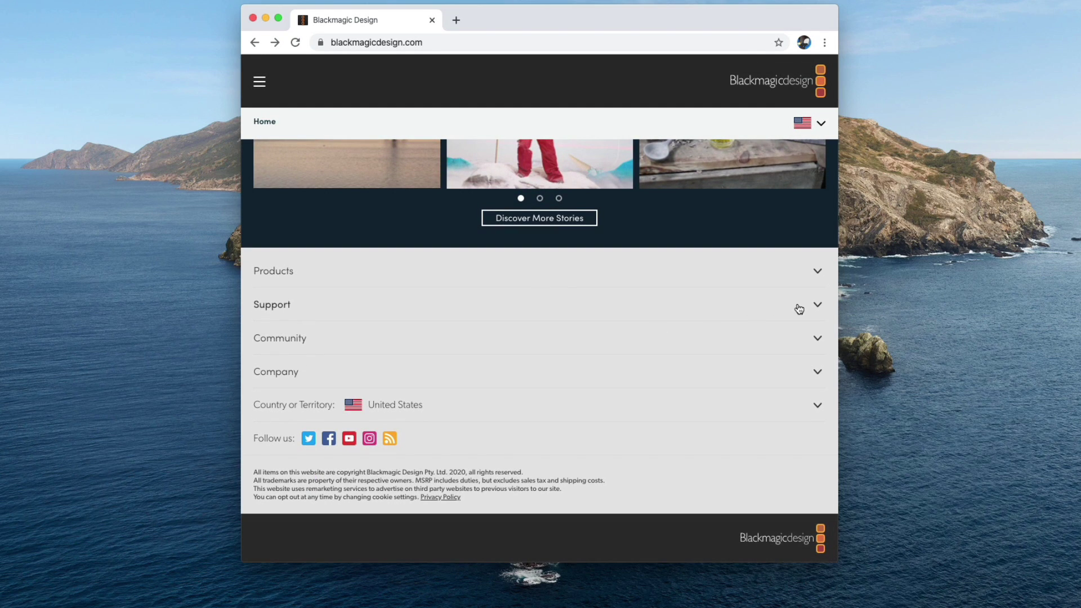
{"action": "left_click", "coordinate": [817, 307]}
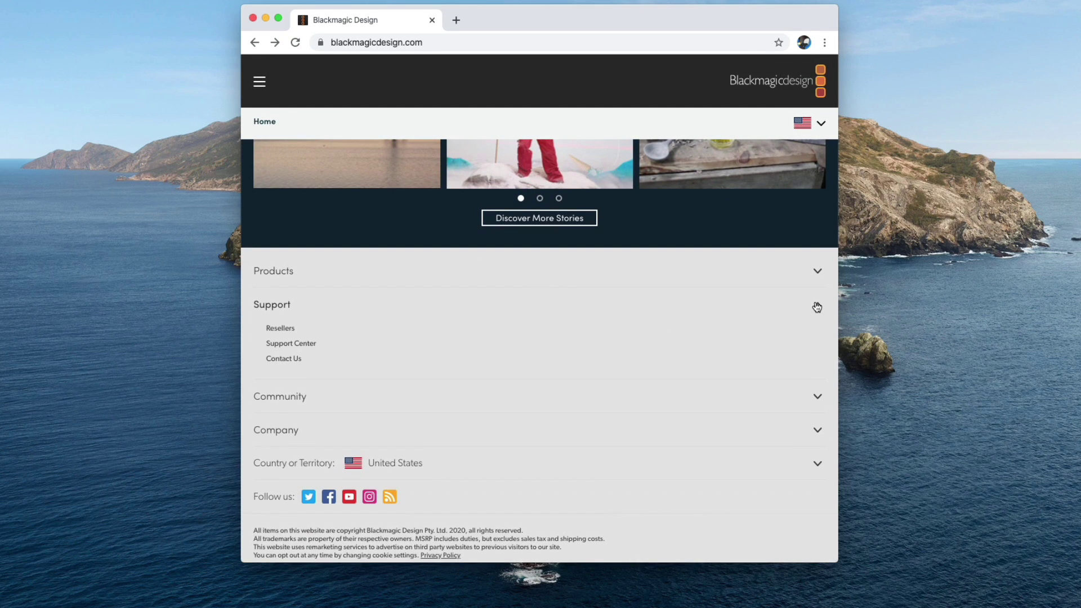
{"action": "left_click", "coordinate": [319, 343]}
{"action": "scroll", "coordinate": [315, 350], "scroll_direction": "down", "scroll_amount": 15}
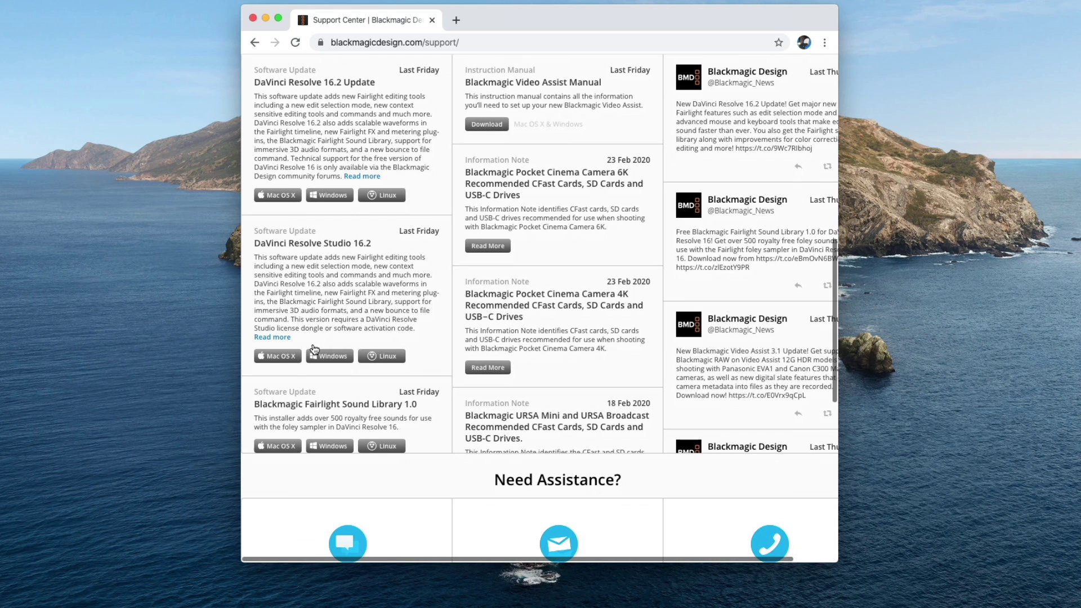
{"action": "scroll", "coordinate": [407, 289], "scroll_direction": "down", "scroll_amount": 5}
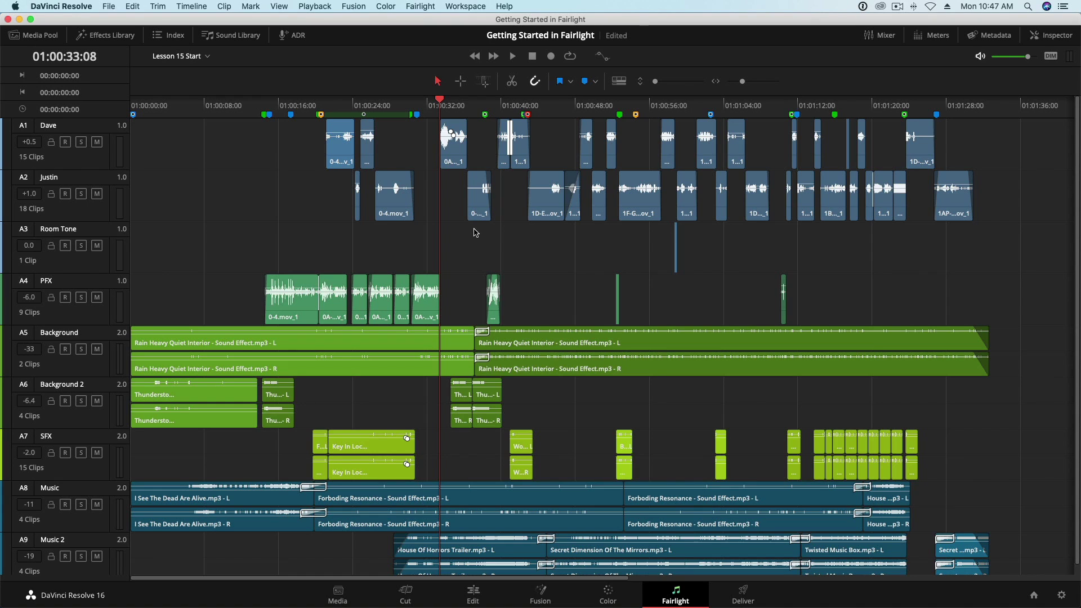
{"action": "left_click", "coordinate": [256, 36]}
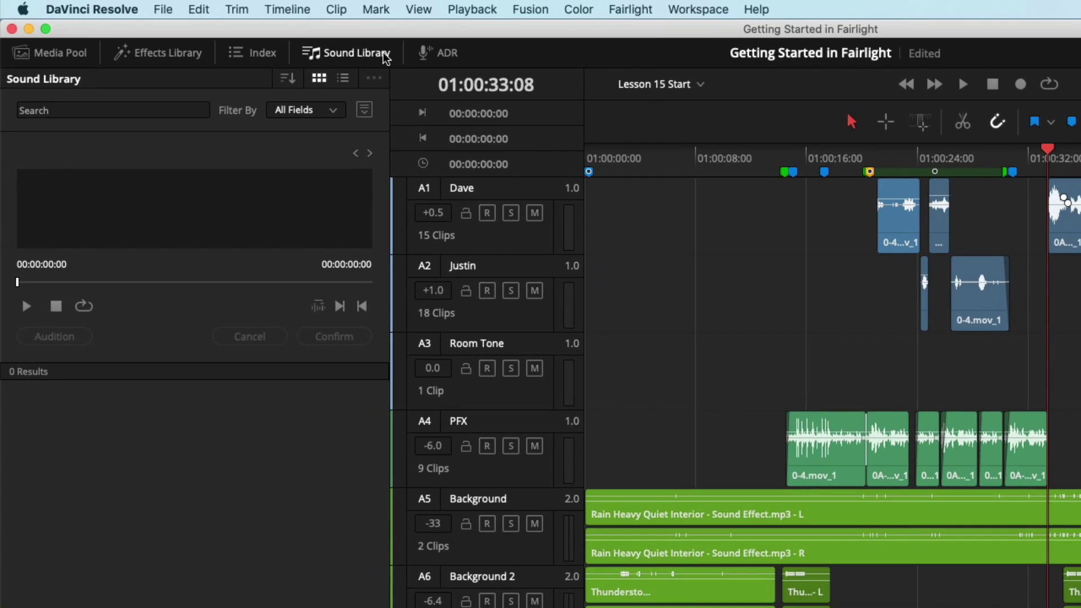
Search the Fairlight Sound Library for 'Foot' and preview BG Footsteps Concrete City.
{"action": "left_click", "coordinate": [365, 110]}
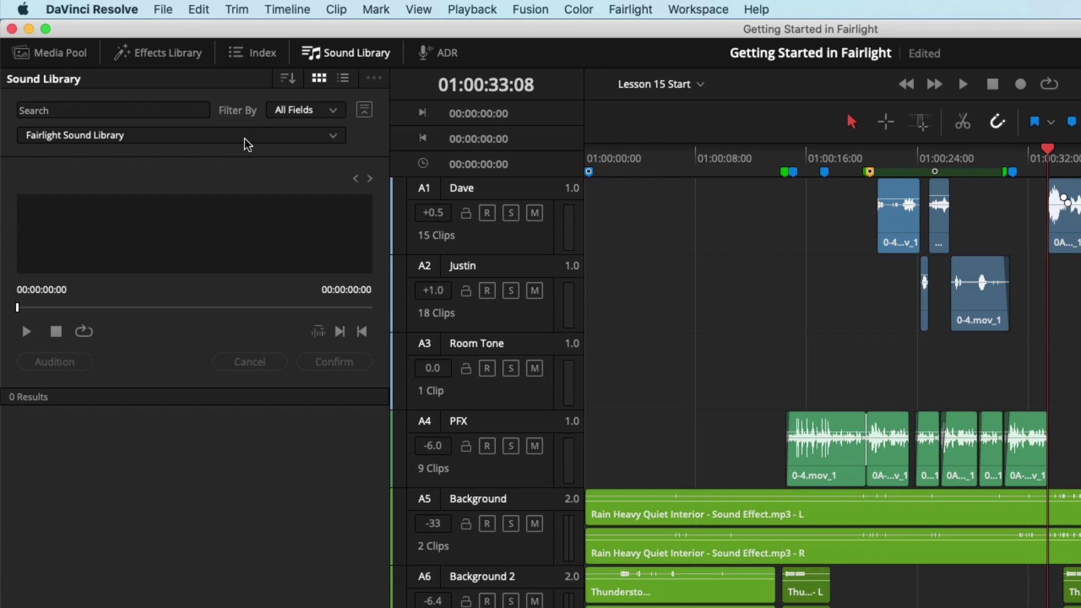
{"action": "left_click", "coordinate": [133, 110]}
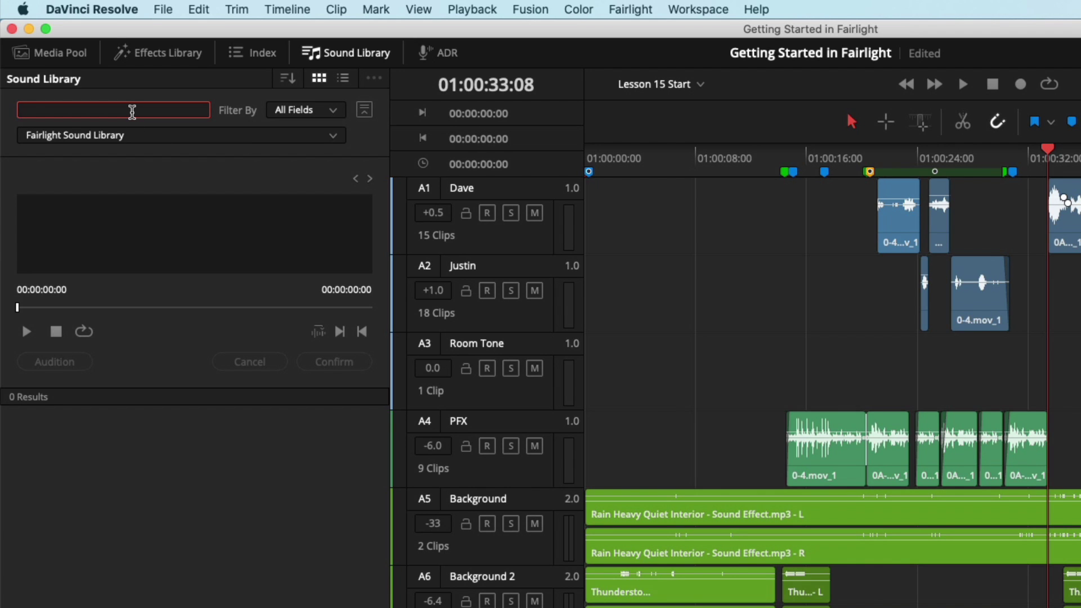
{"action": "type", "text": "Foot"}
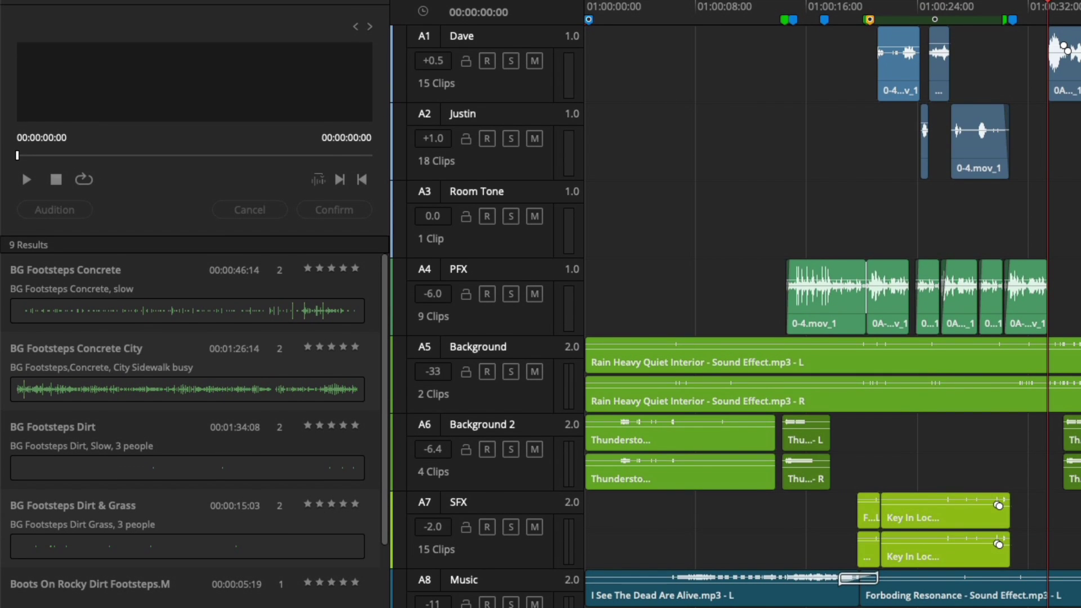
{"action": "left_click", "coordinate": [119, 350]}
{"action": "key", "text": "space"}
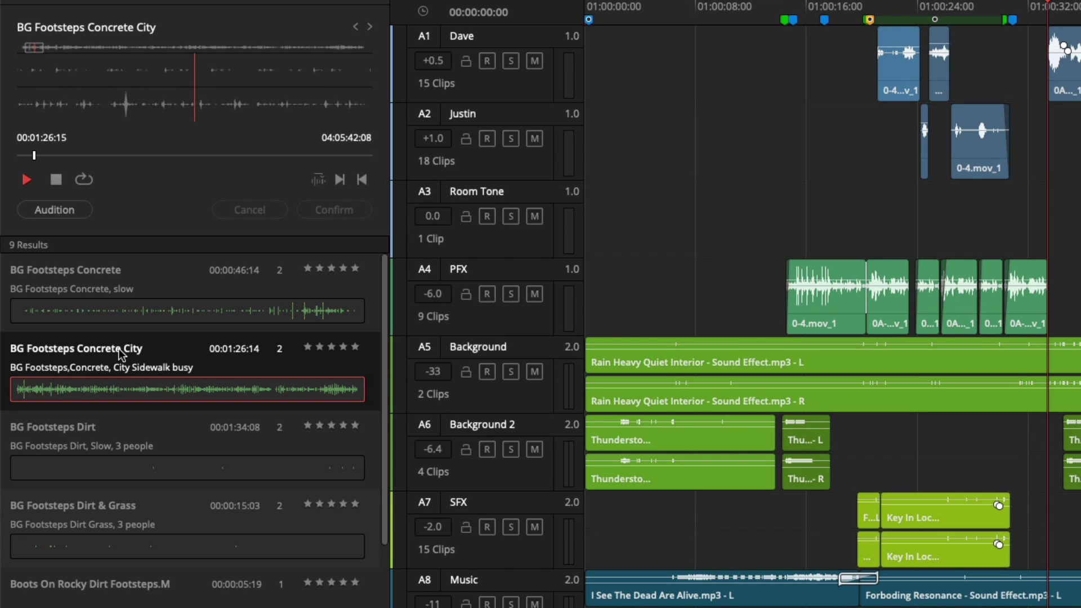
{"action": "key", "text": "space"}
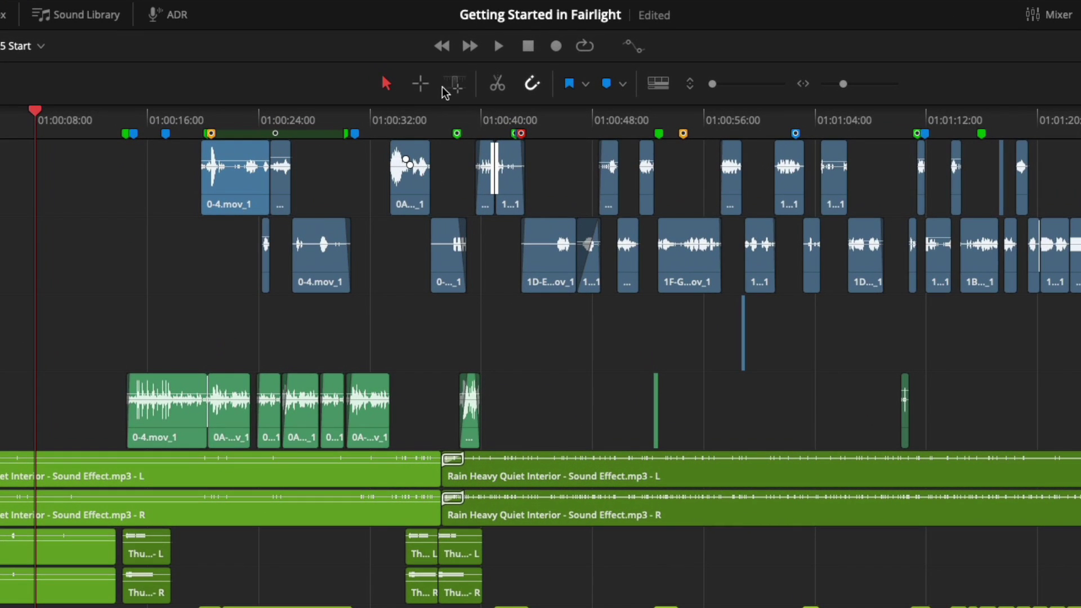
Switch to Edit Selection Mode, zoom in around the playhead, and start playback.
{"action": "left_click", "coordinate": [482, 83]}
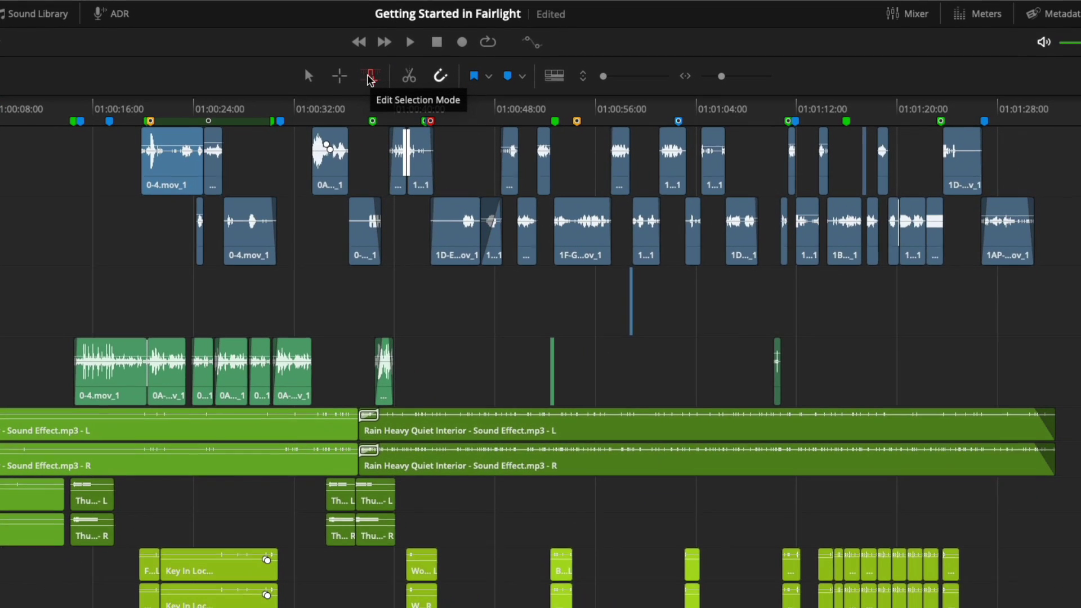
{"action": "key", "text": "ctrl+equal"}
{"action": "key", "text": "ctrl+equal"}
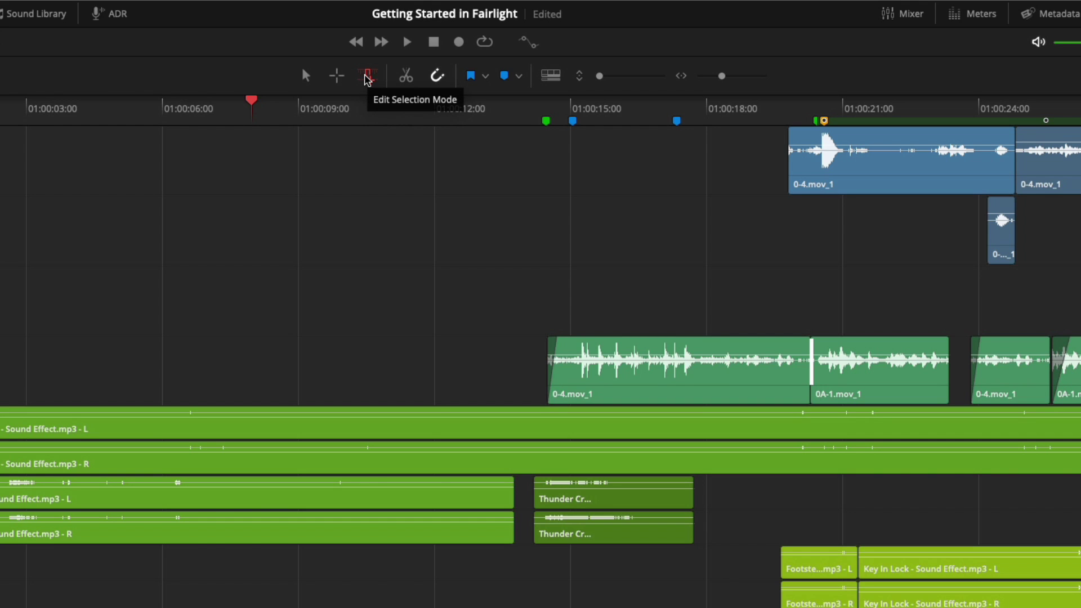
{"action": "key", "text": "space"}
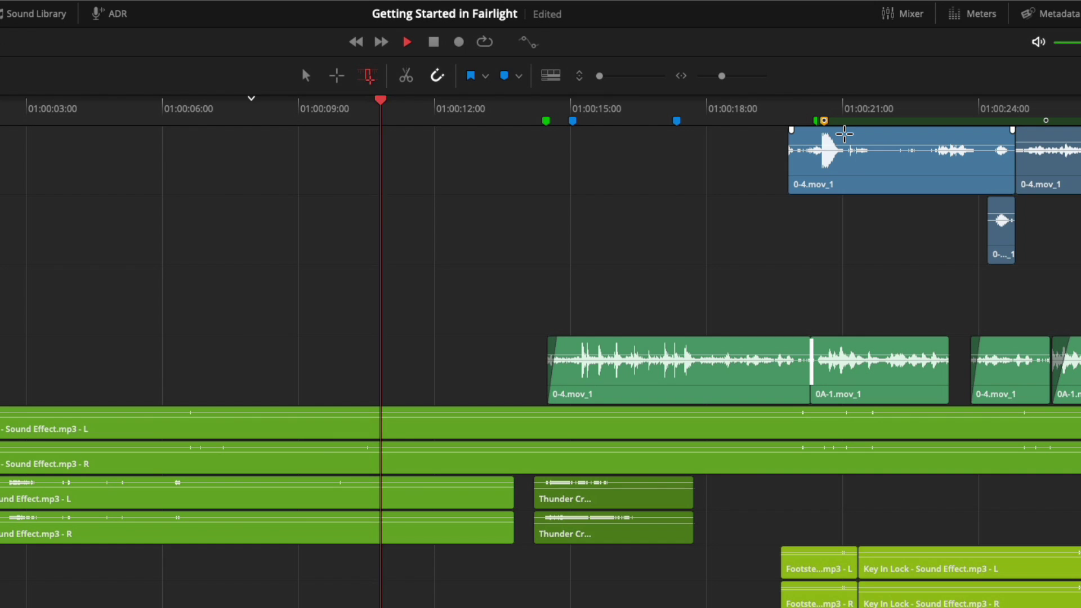
Trim the head and tail of Dave's first 0-4.mov_1 clip during playback.
{"action": "left_click", "coordinate": [844, 133]}
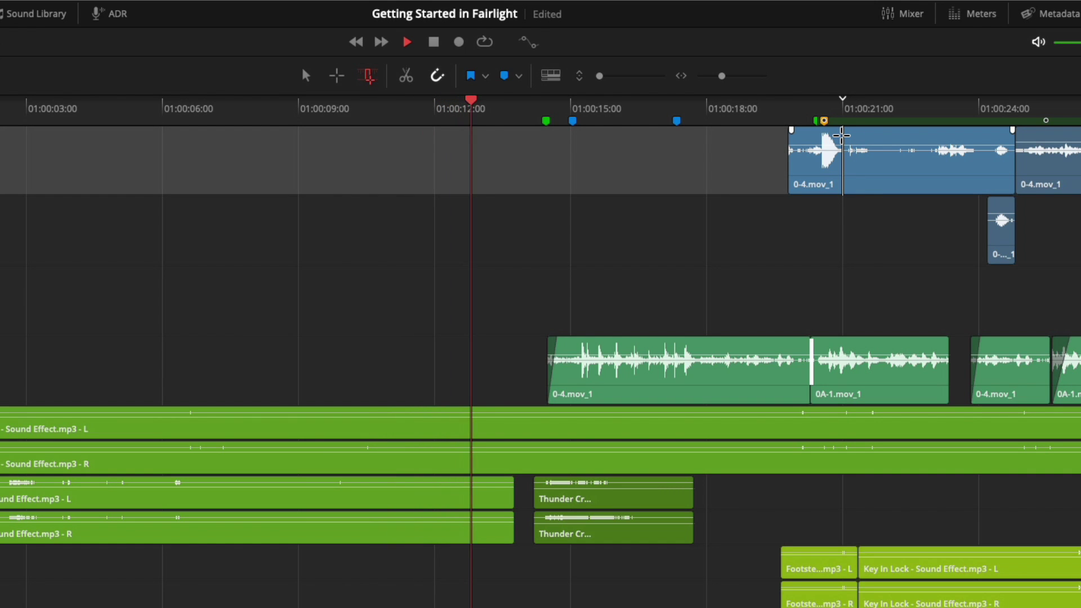
{"action": "key", "text": "shift+["}
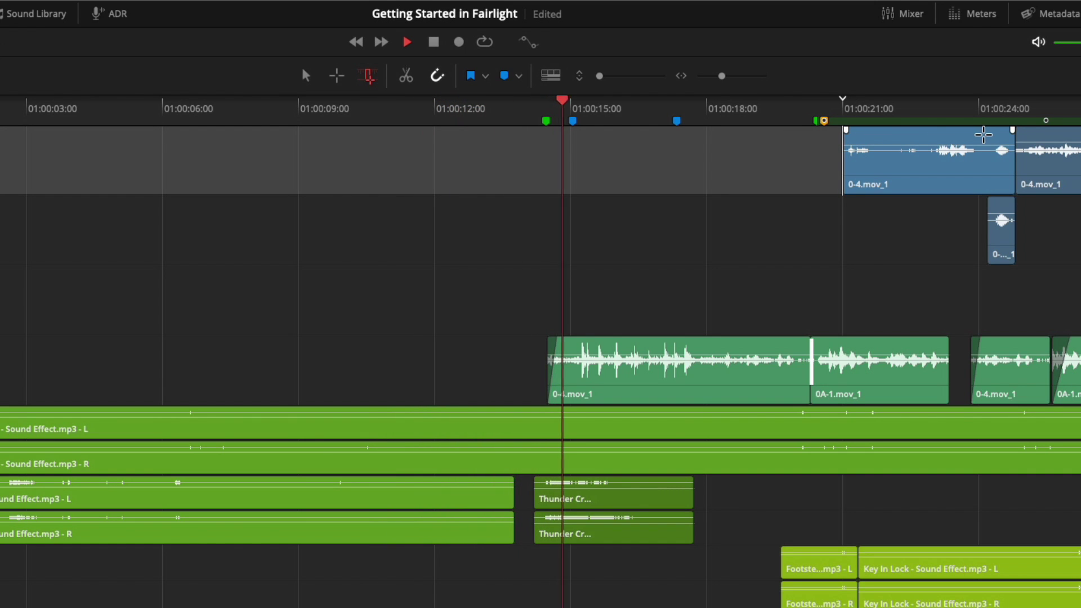
{"action": "key", "text": "shift+]"}
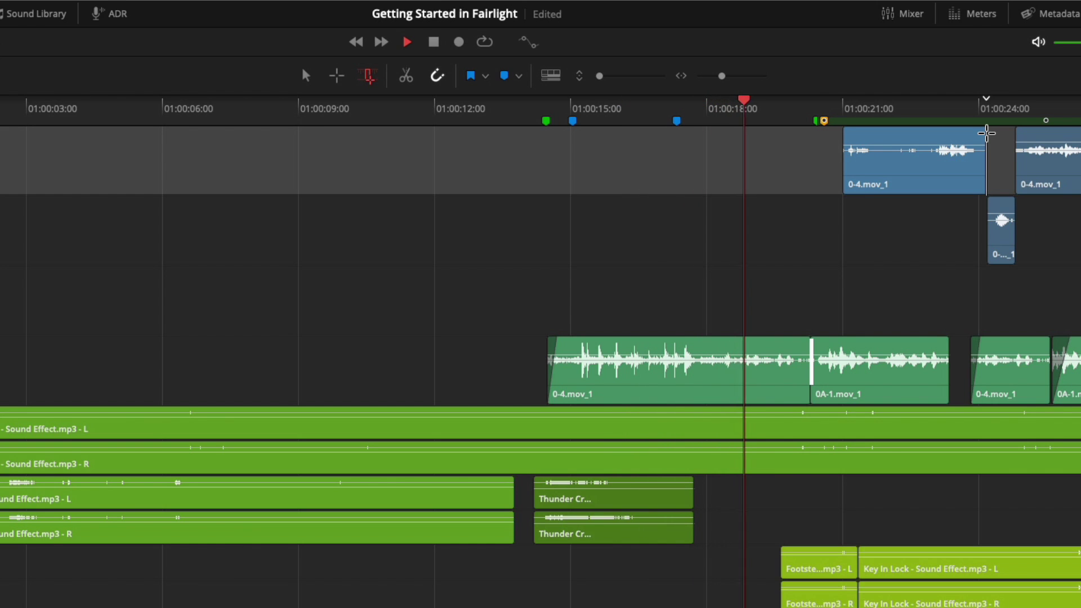
{"action": "scroll", "coordinate": [873, 232], "scroll_direction": "right", "scroll_amount": 5}
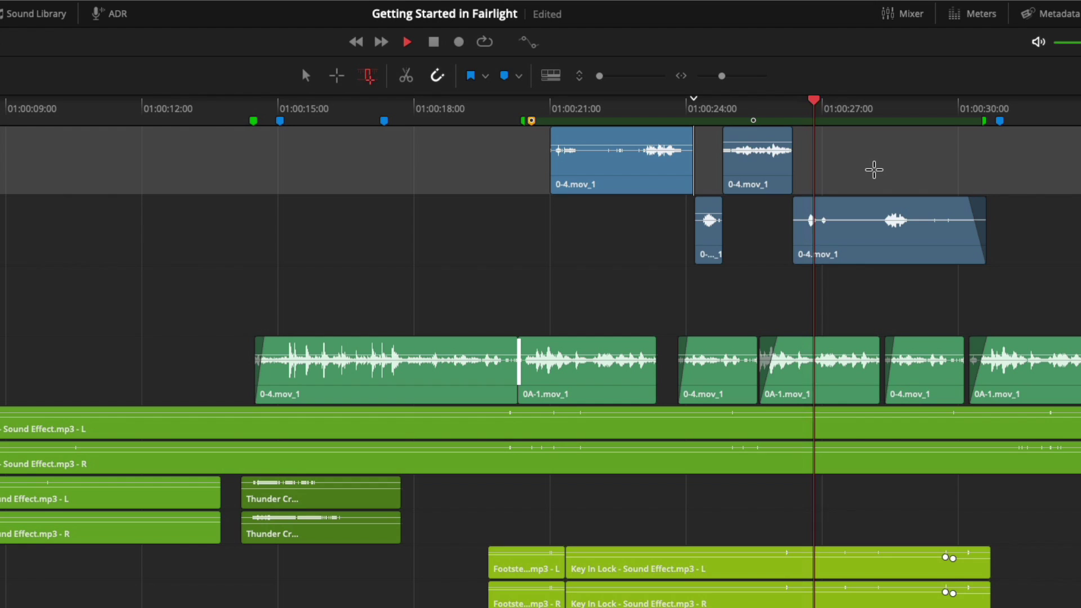
{"action": "key", "text": "space"}
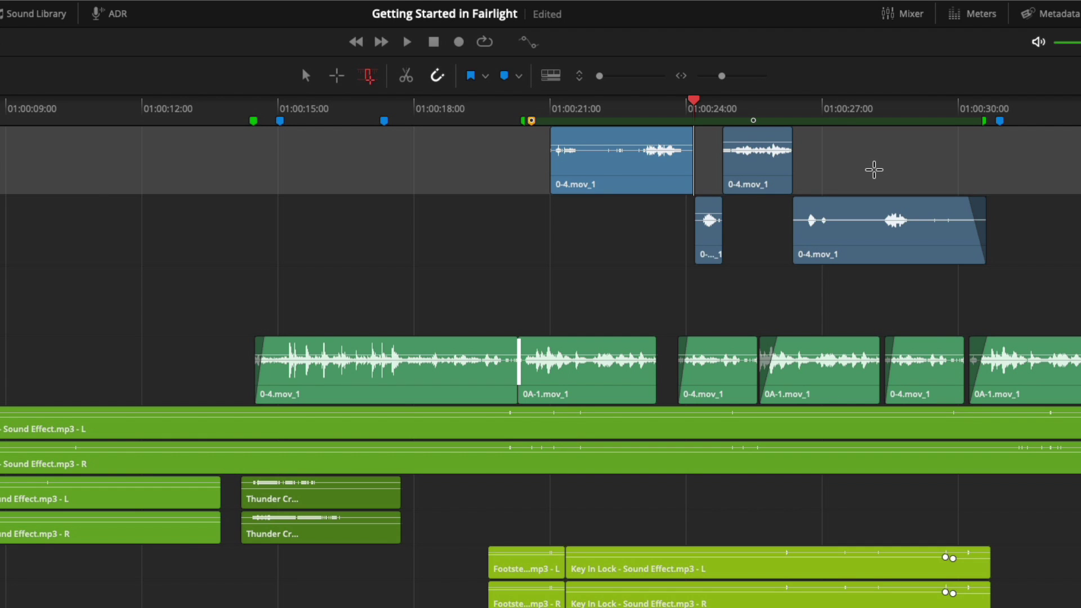
Play back the edited section from 01:00:24 and stop.
{"action": "key", "text": "space"}
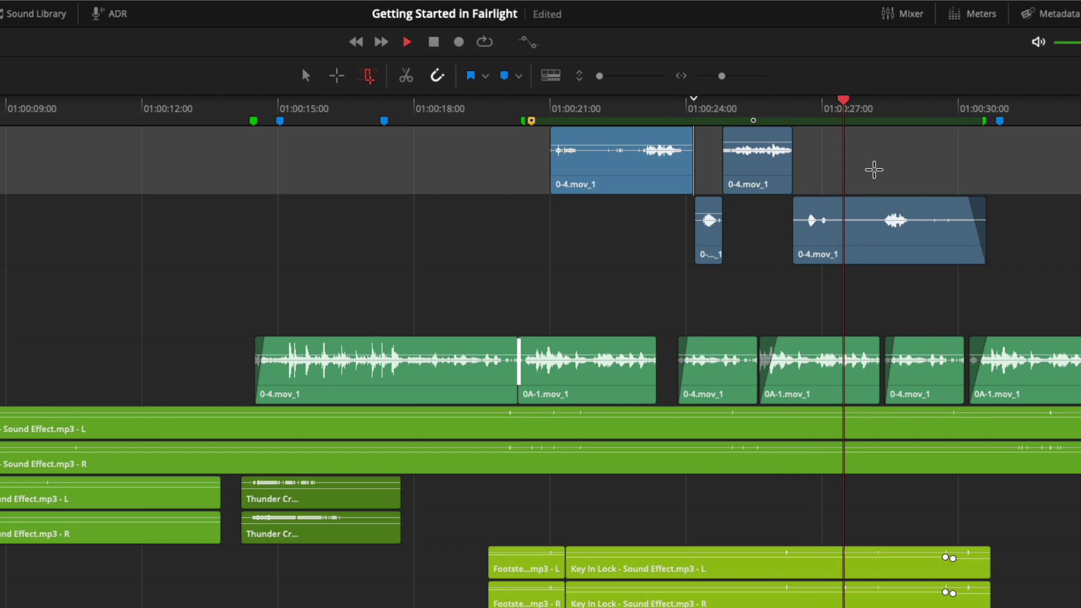
{"action": "key", "text": "space"}
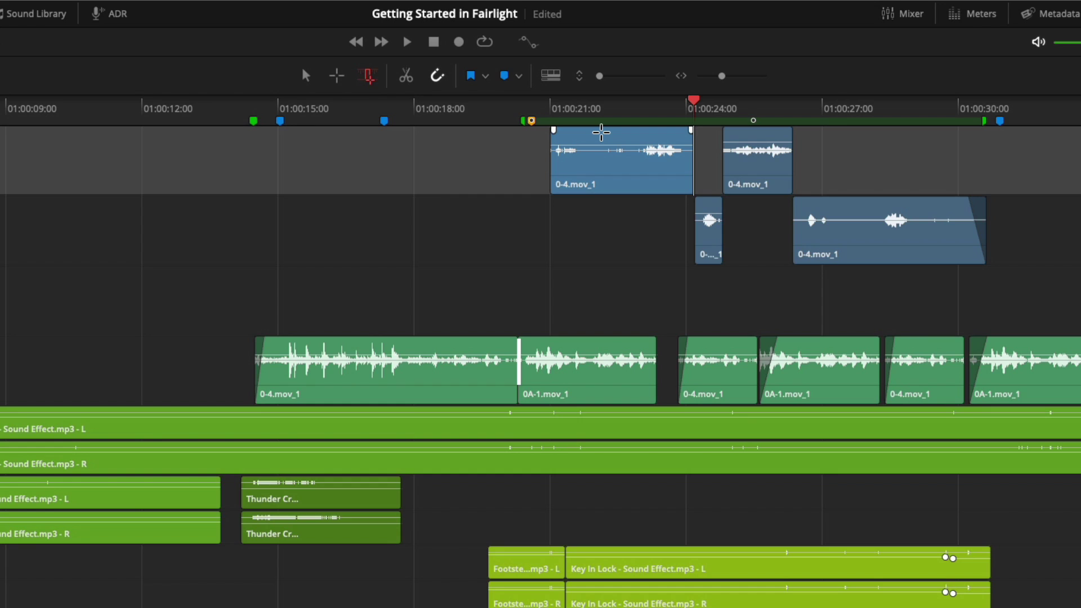
Toggle the first 0-4.mov_1 clip between clip and track selection, then select its start edge at 01:00:21:00.
{"action": "left_click", "coordinate": [601, 132]}
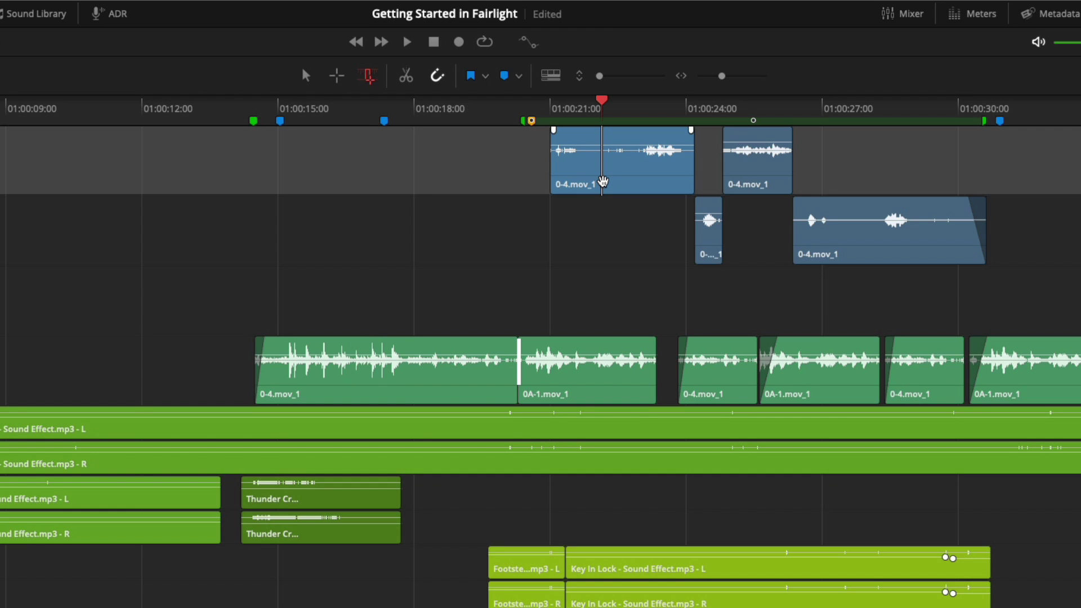
{"action": "left_click", "coordinate": [603, 182]}
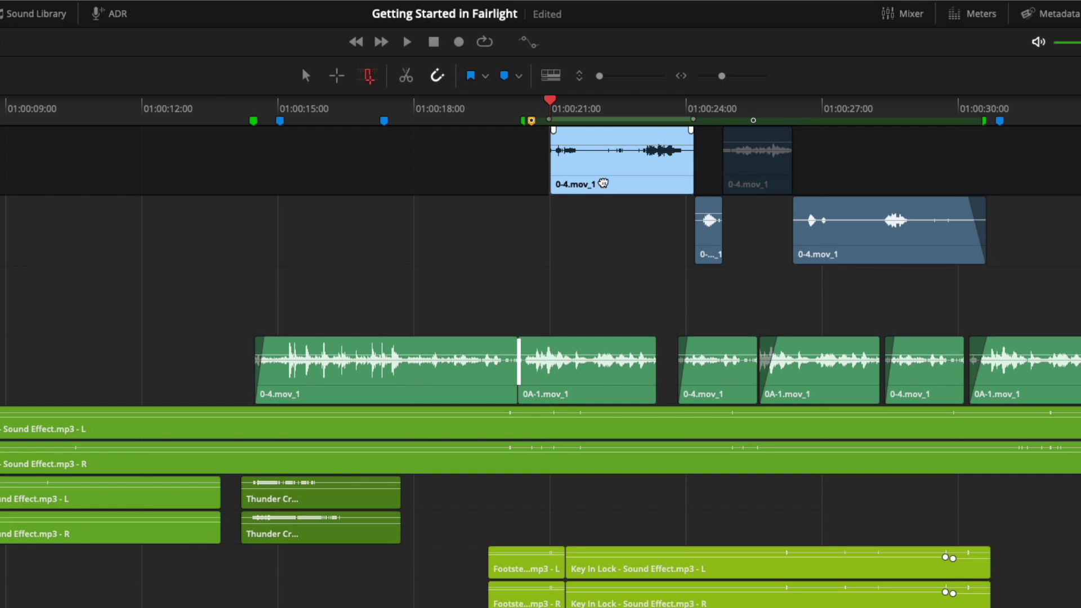
{"action": "left_click", "coordinate": [603, 183]}
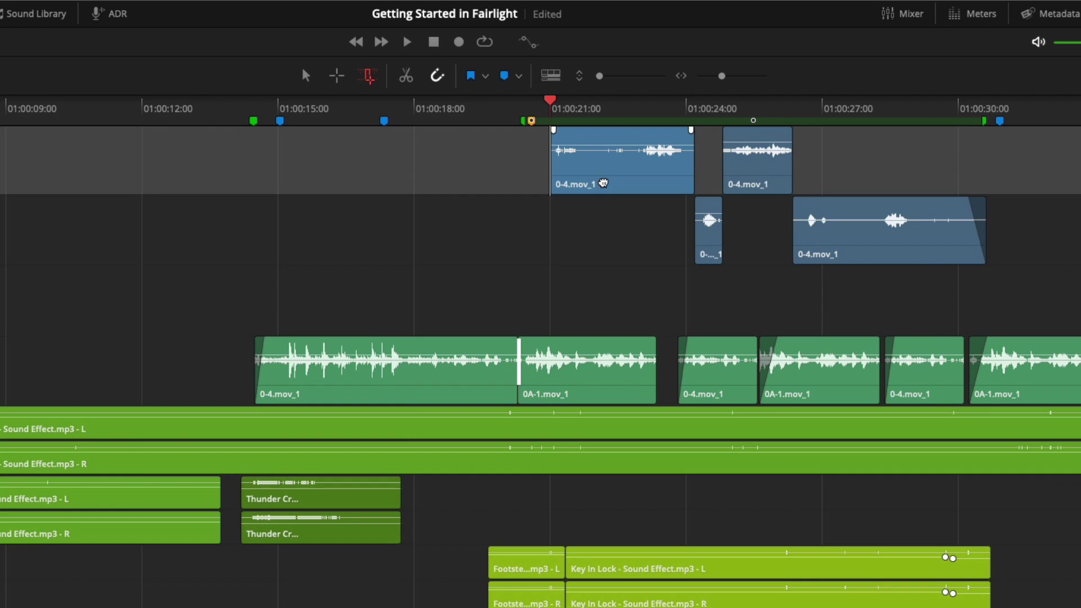
{"action": "left_click", "coordinate": [605, 134]}
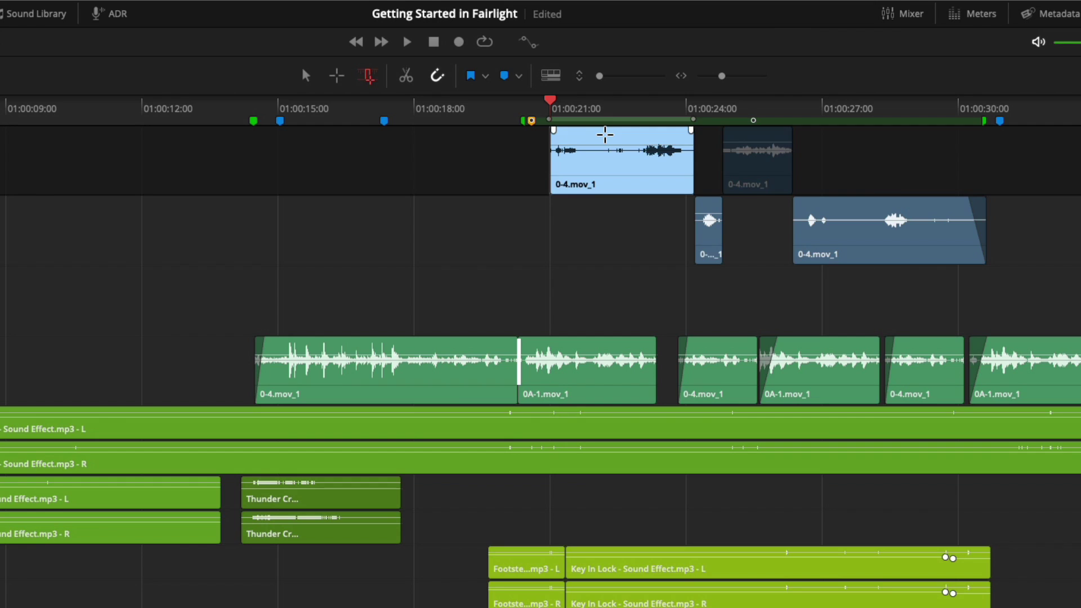
{"action": "left_click", "coordinate": [605, 134]}
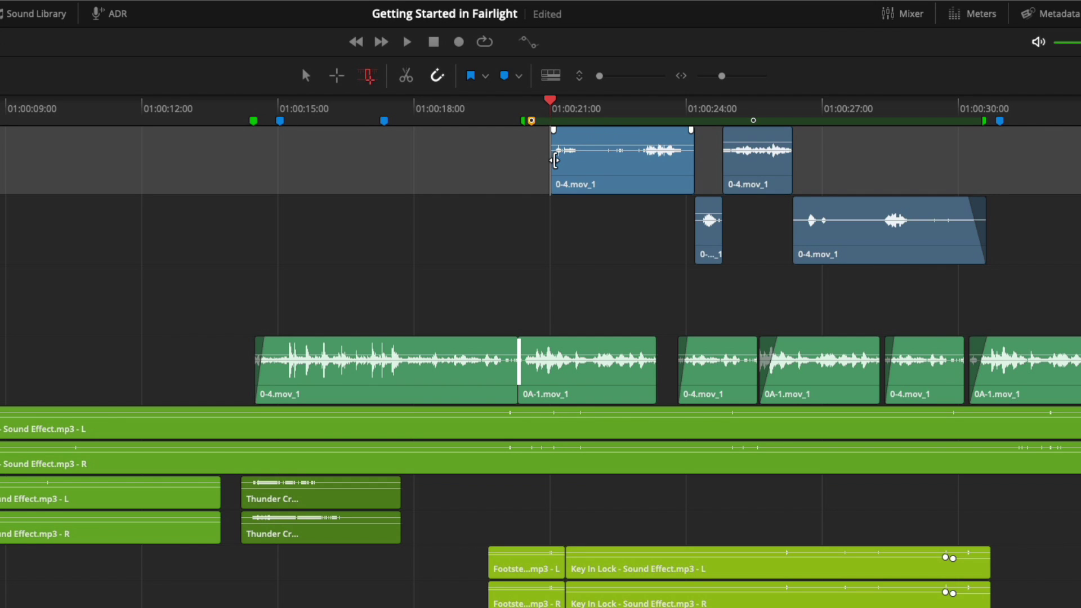
{"action": "left_click", "coordinate": [541, 161]}
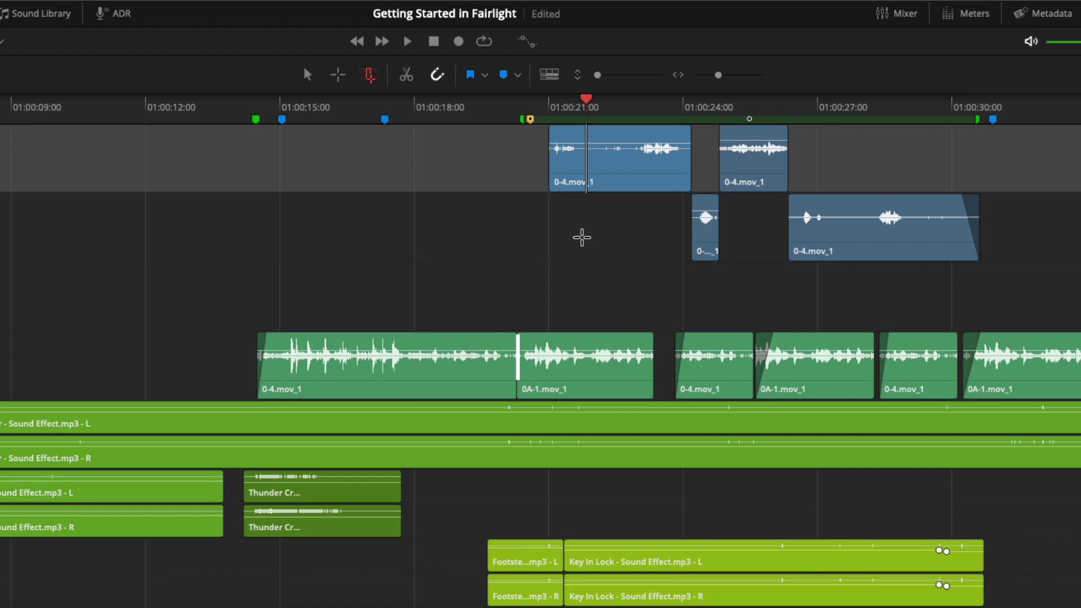
Extend the 01:00:21 edit point across the green, blue, top and Key In Lock tracks.
{"action": "left_click", "coordinate": [577, 317]}
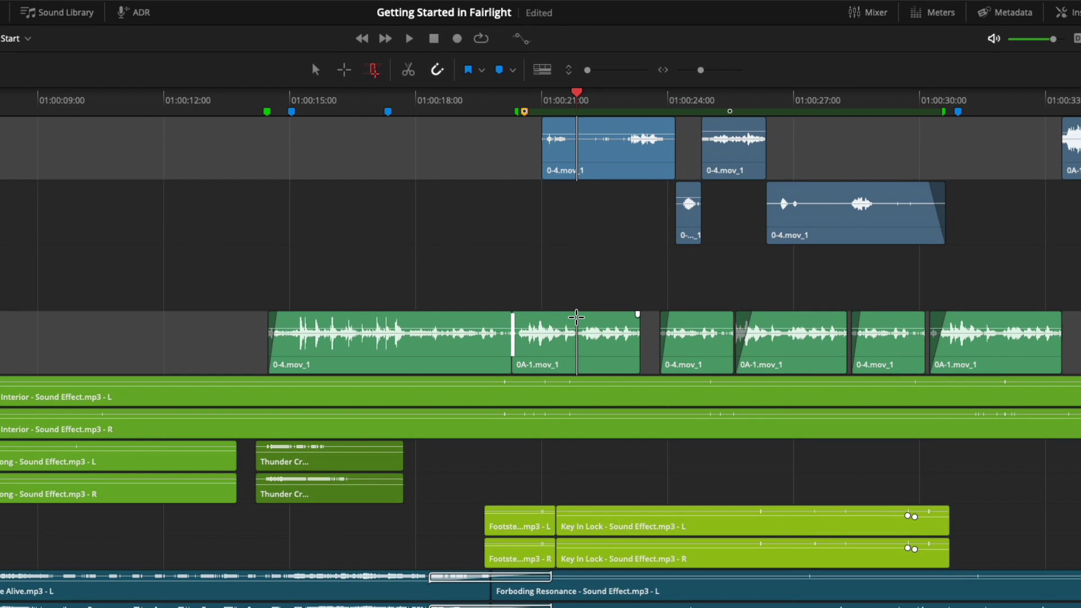
{"action": "left_click", "coordinate": [574, 511]}
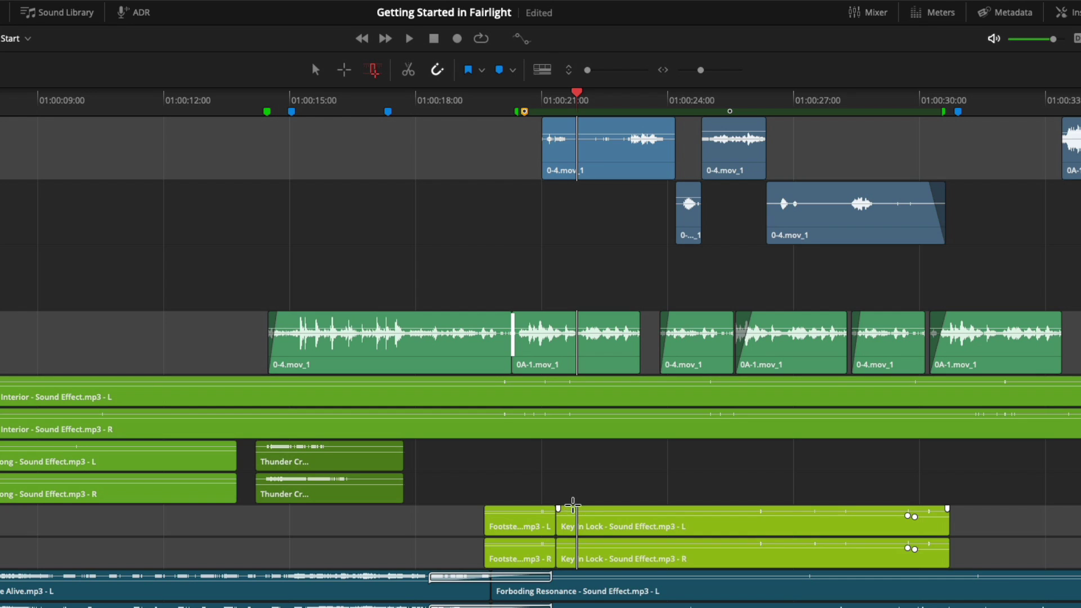
{"action": "left_click", "coordinate": [579, 233]}
{"action": "left_click", "coordinate": [579, 126]}
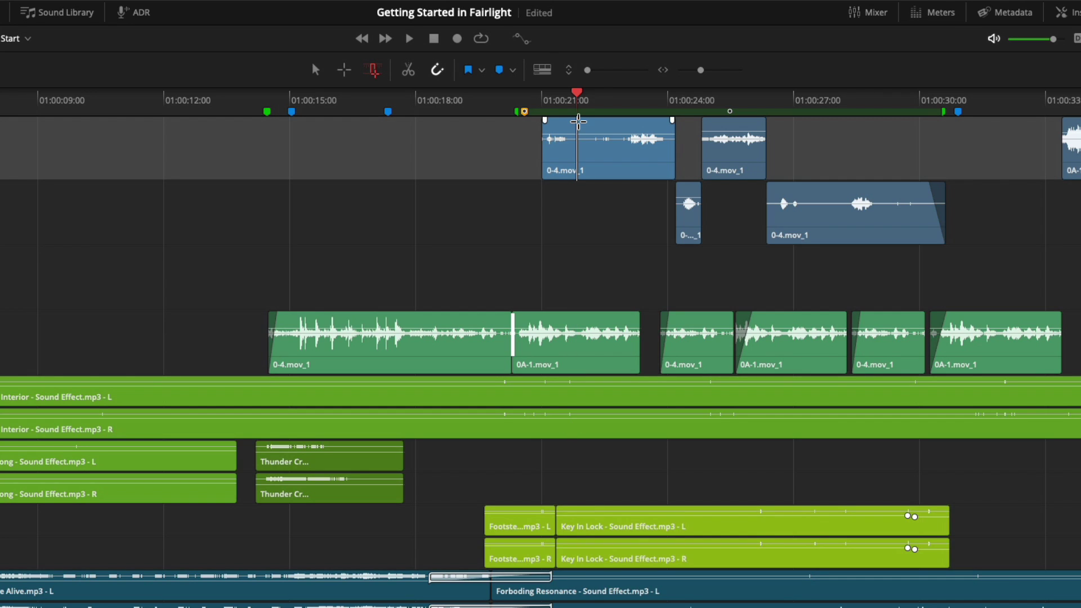
{"action": "left_click", "coordinate": [582, 510]}
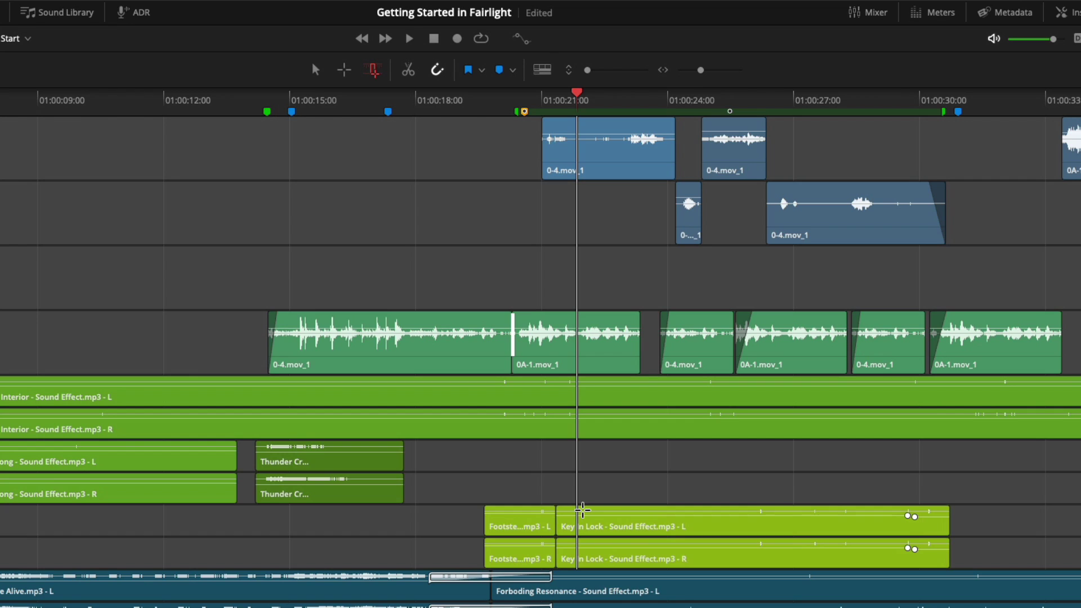
Trim all clip heads to the playhead, including once during playback, undoing each trim to restore the clips.
{"action": "key", "text": "shift+bracketleft"}
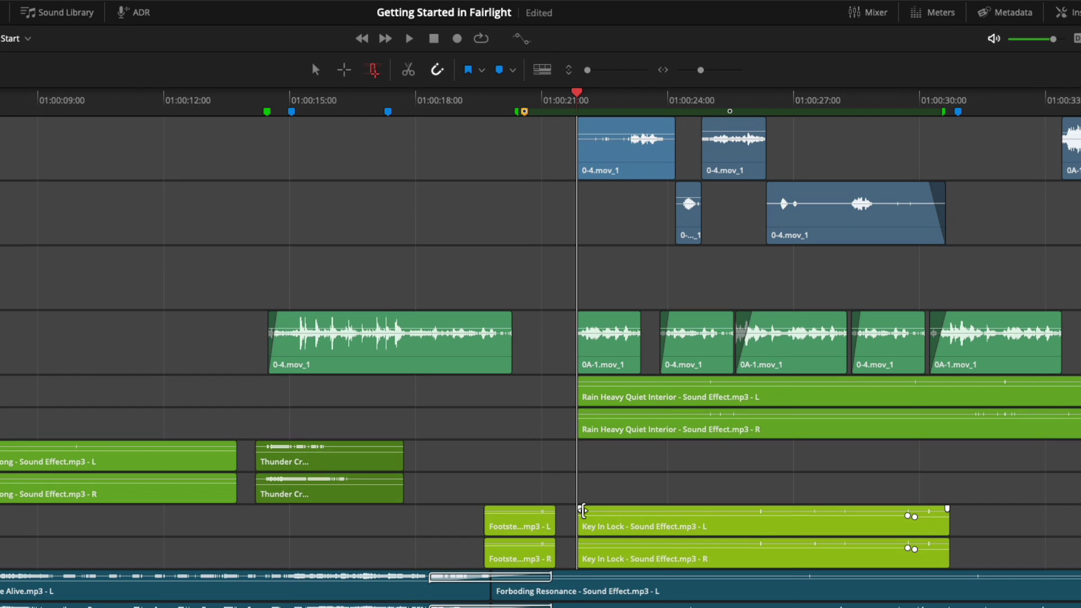
{"action": "key", "text": "ctrl+z"}
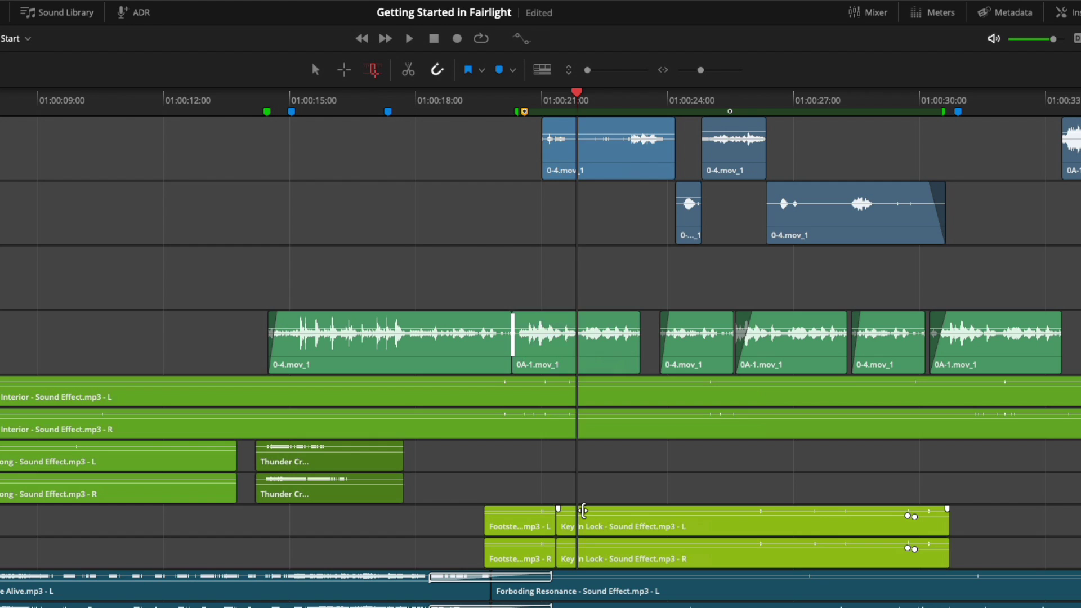
{"action": "key", "text": "space"}
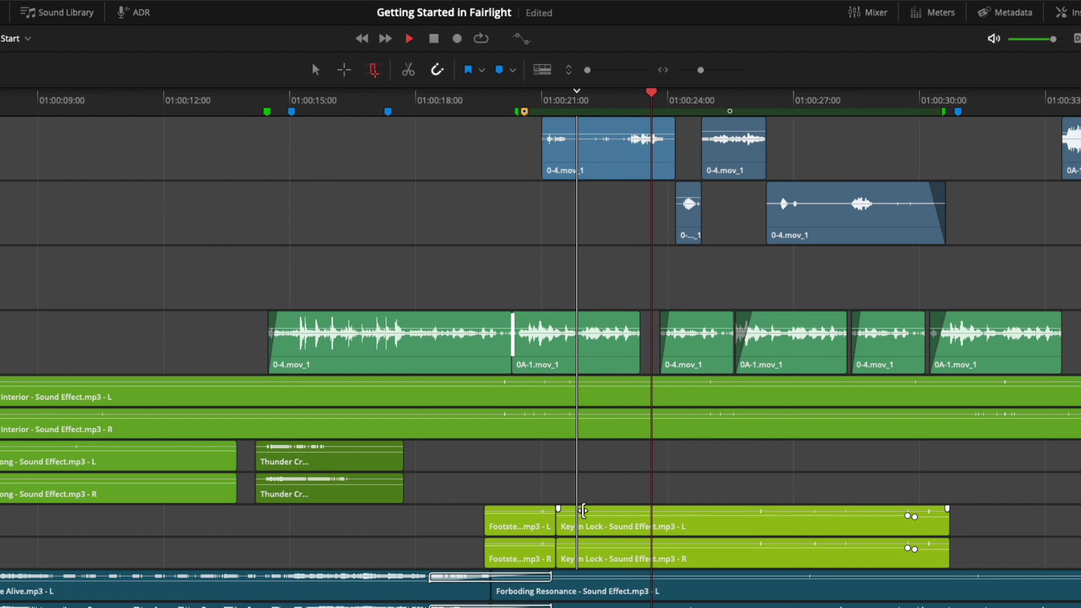
{"action": "key", "text": "ctrl+shift+z"}
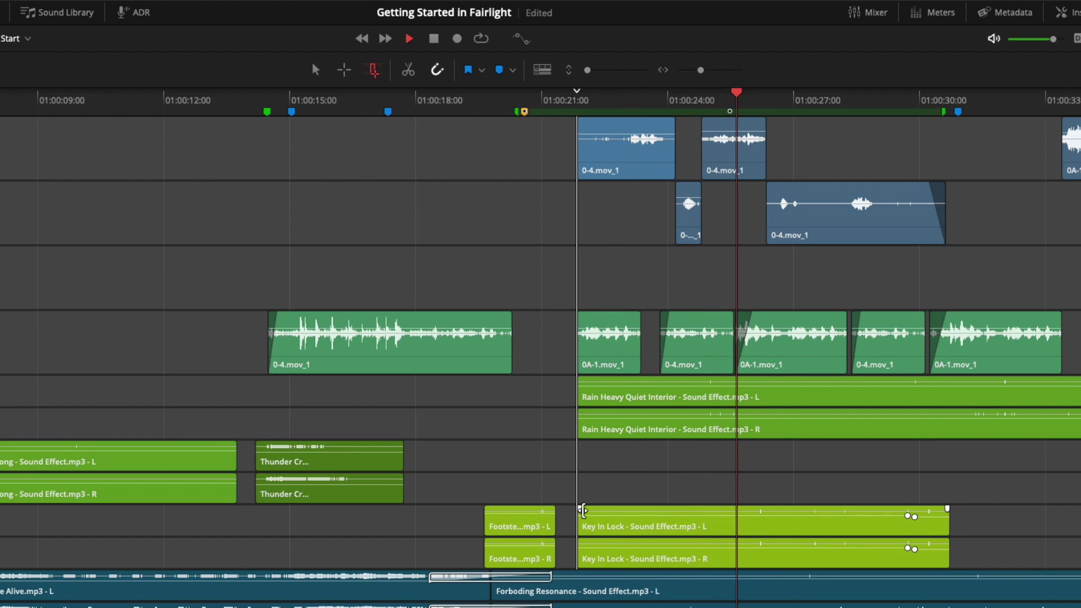
{"action": "key", "text": "space"}
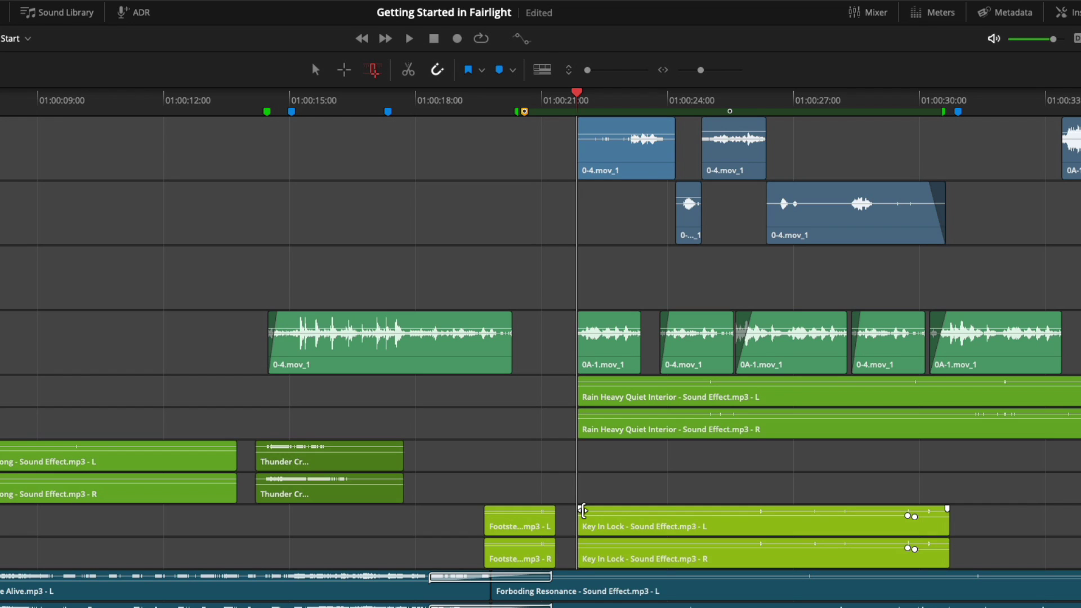
{"action": "key", "text": "ctrl+z"}
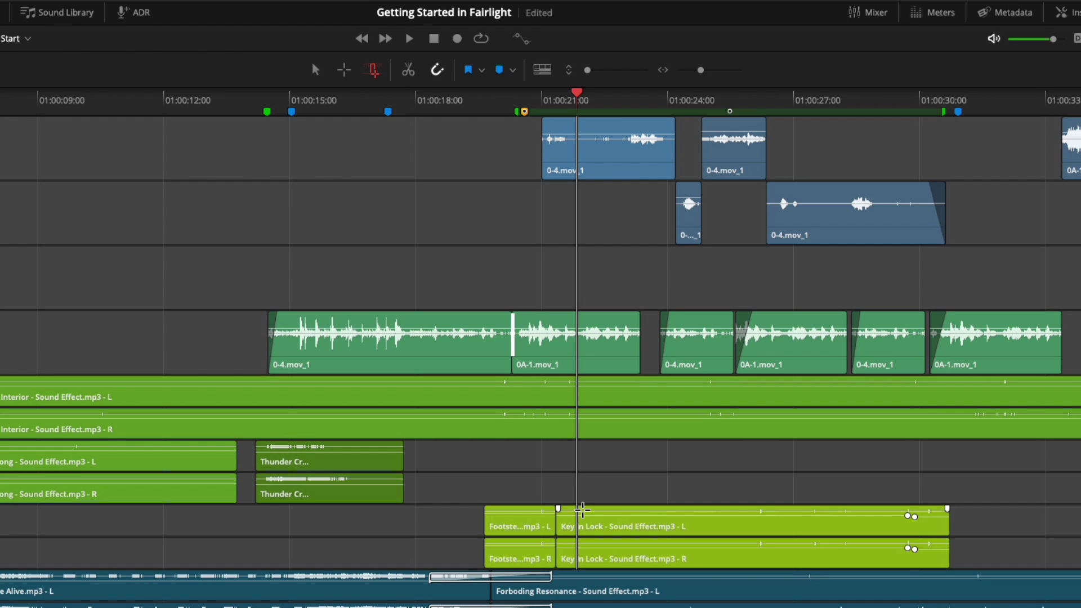
Review the Extend Edit Selection and Edit Selection commands in a clip's right-click menu.
{"action": "right_click", "coordinate": [590, 399]}
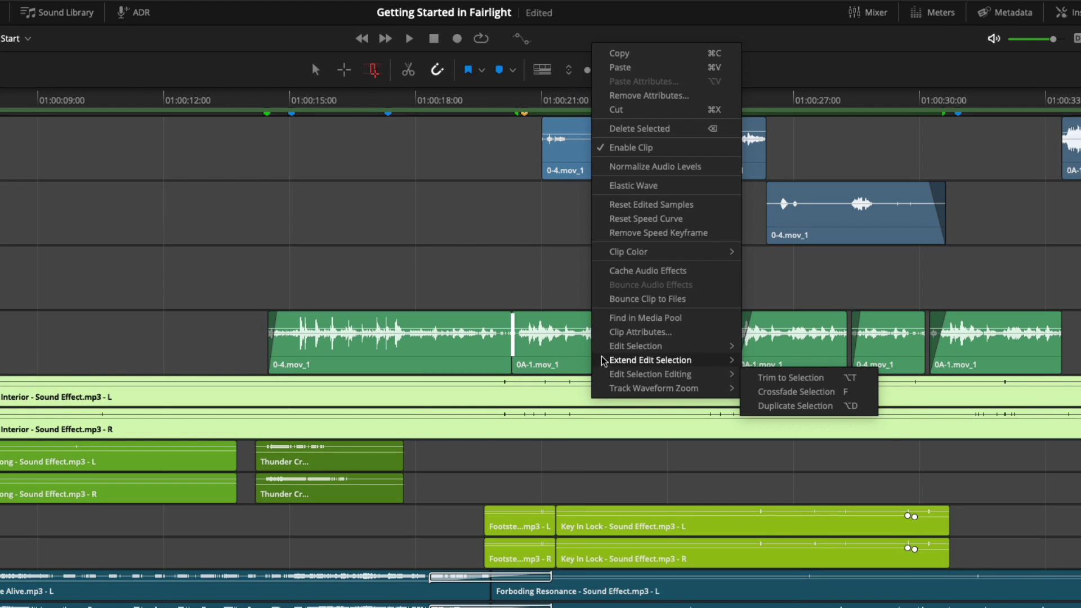
{"action": "mouse_move", "coordinate": [604, 352]}
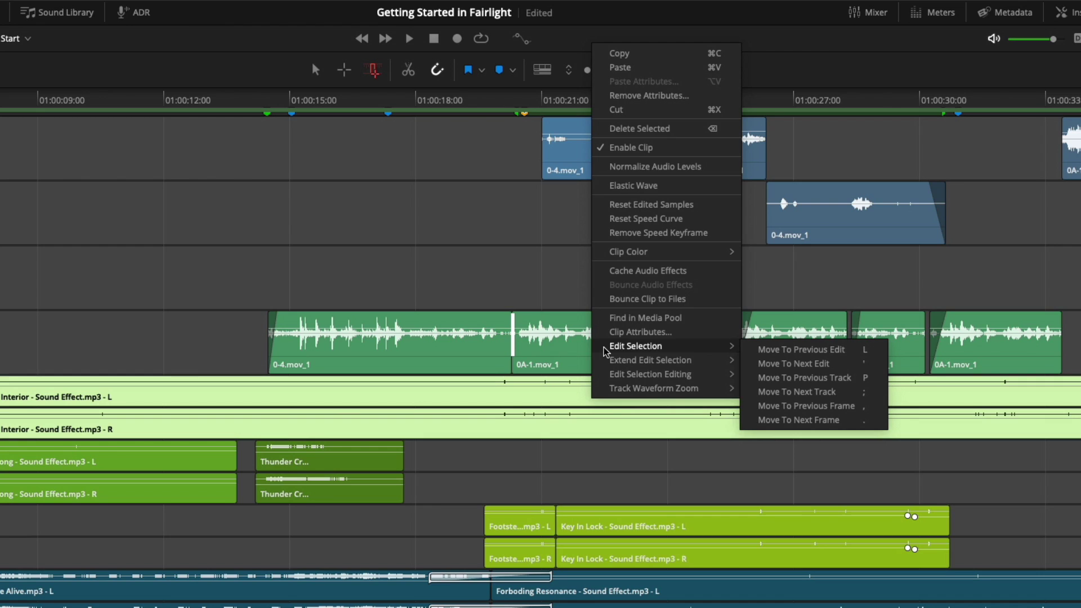
{"action": "left_click", "coordinate": [598, 175]}
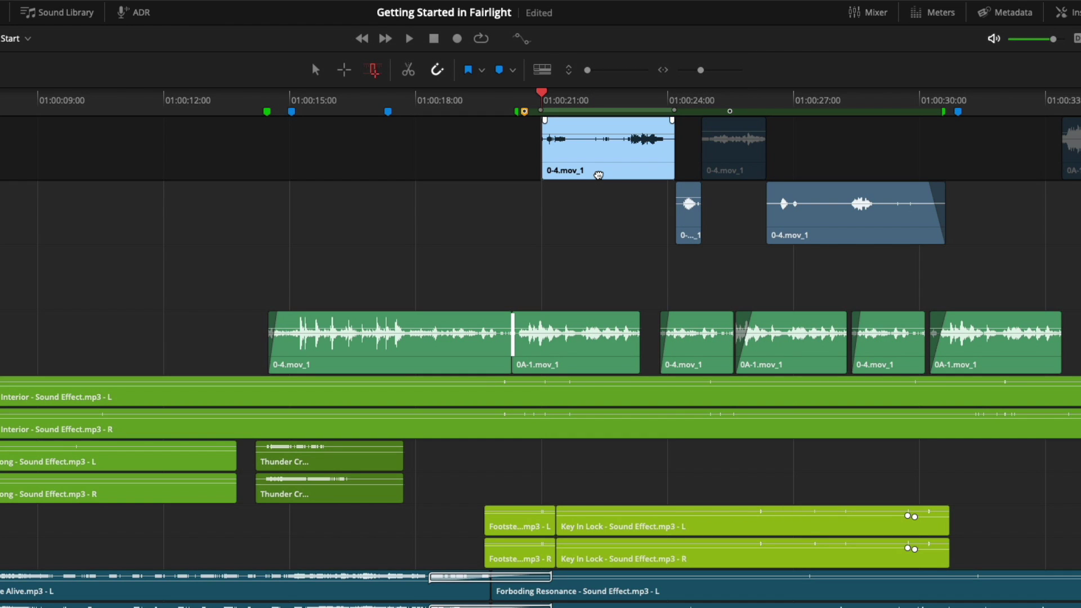
{"action": "key", "text": "Down"}
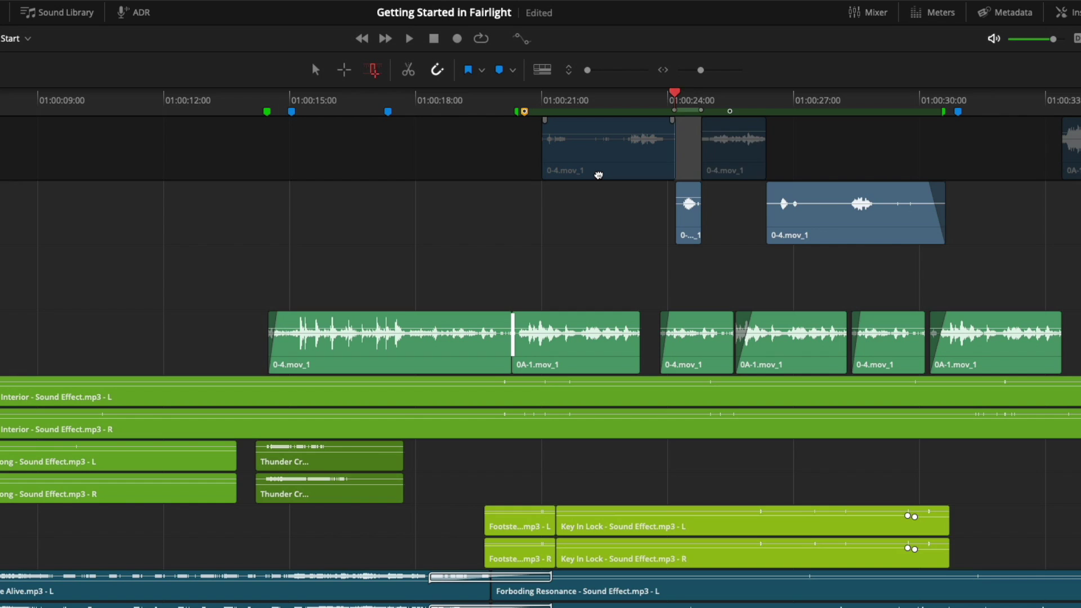
{"action": "key", "text": "Down"}
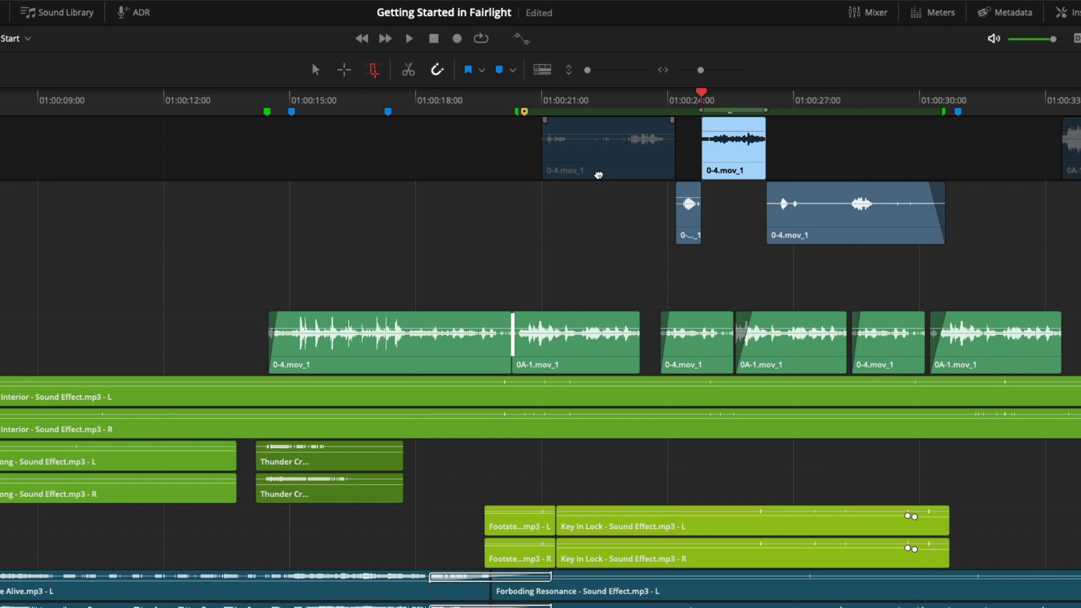
{"action": "key", "text": "Down"}
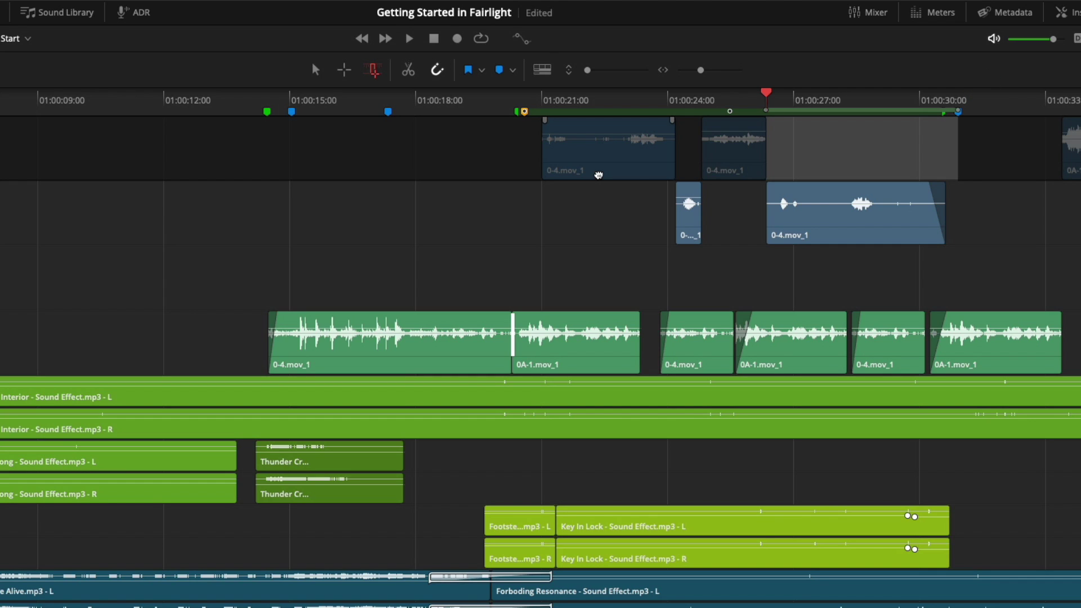
{"action": "key", "text": "Up"}
{"action": "key", "text": "Up"}
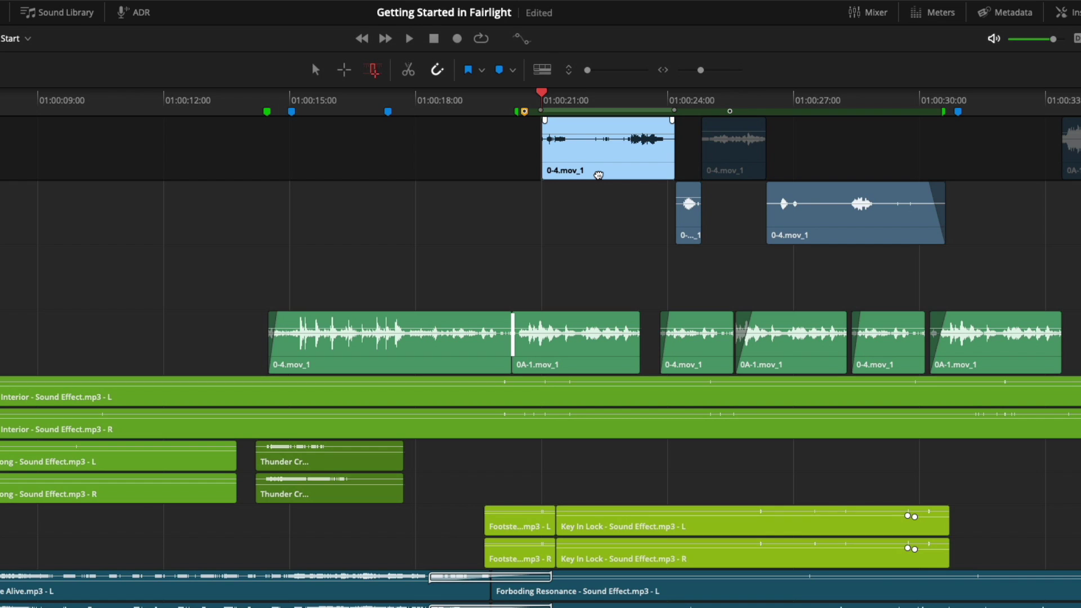
{"action": "left_click", "coordinate": [599, 175]}
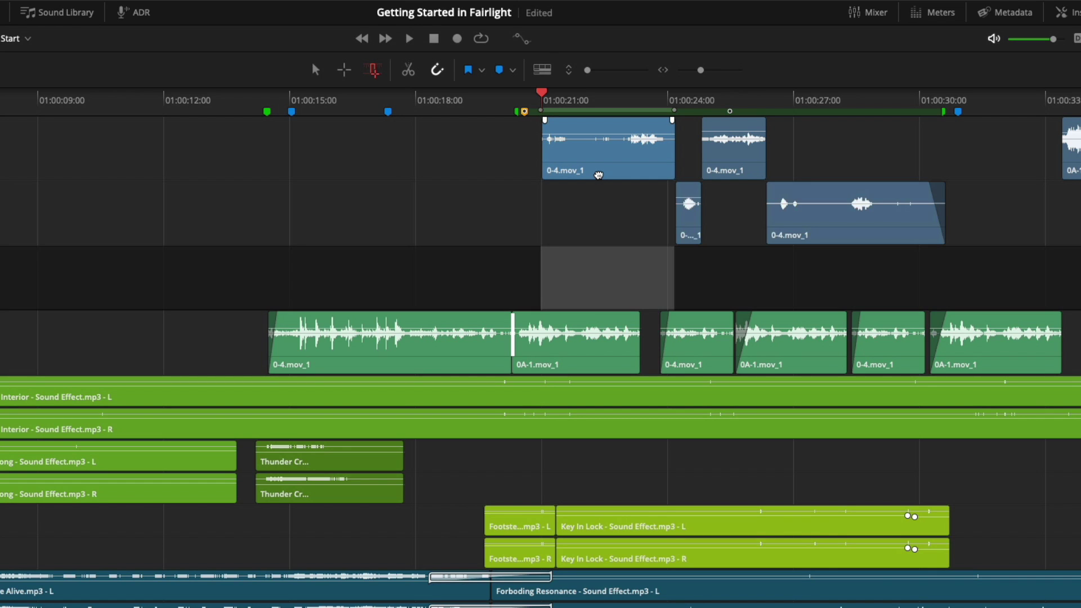
{"action": "left_click_drag", "start_coordinate": [598, 175], "coordinate": [598, 175]}
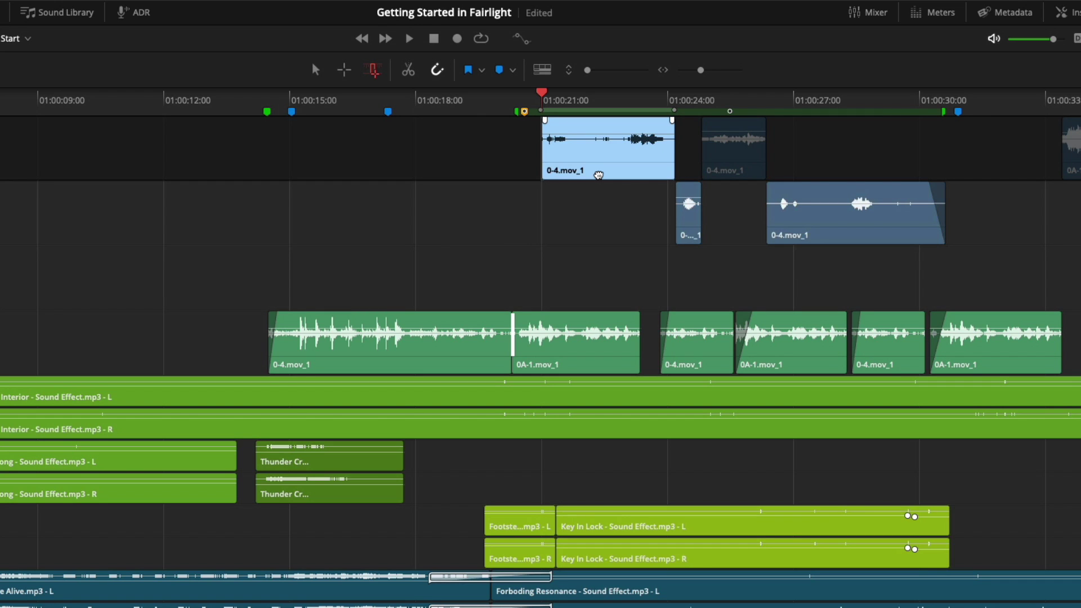
{"action": "scroll", "coordinate": [598, 175], "scroll_direction": "up", "scroll_amount": 5}
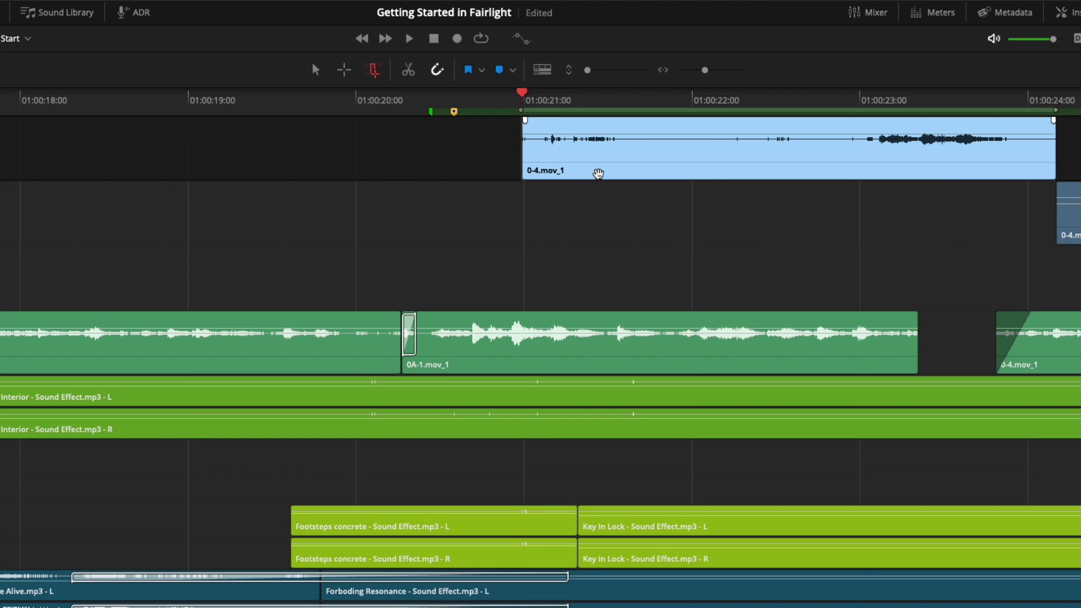
{"action": "key", "text": "Right"}
{"action": "key", "text": "Right"}
{"action": "key", "text": "Right"}
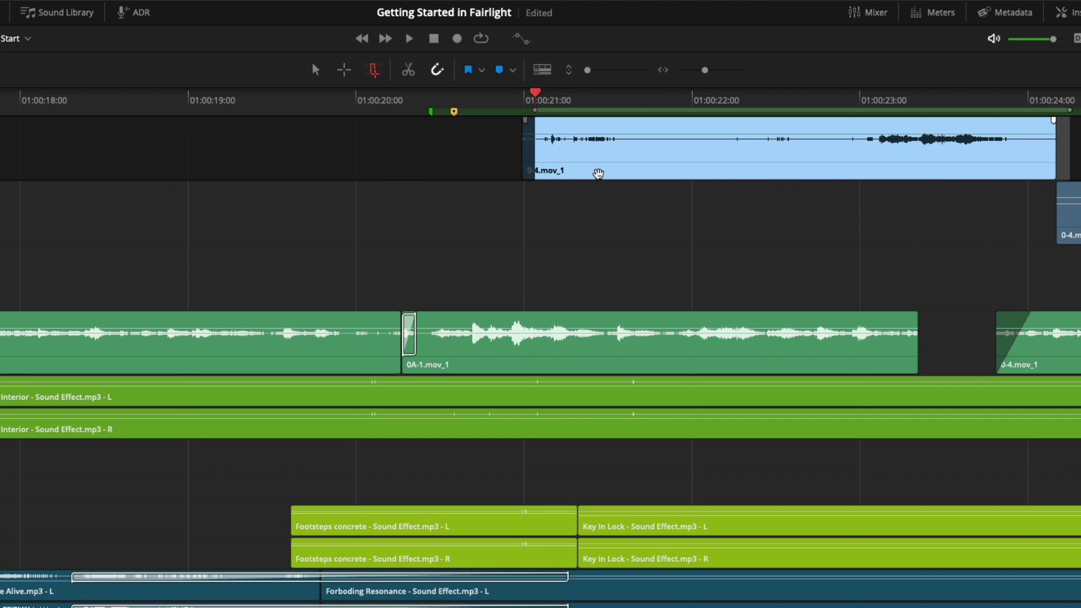
{"action": "key", "text": "Left"}
{"action": "key", "text": "Left"}
{"action": "key", "text": "Left"}
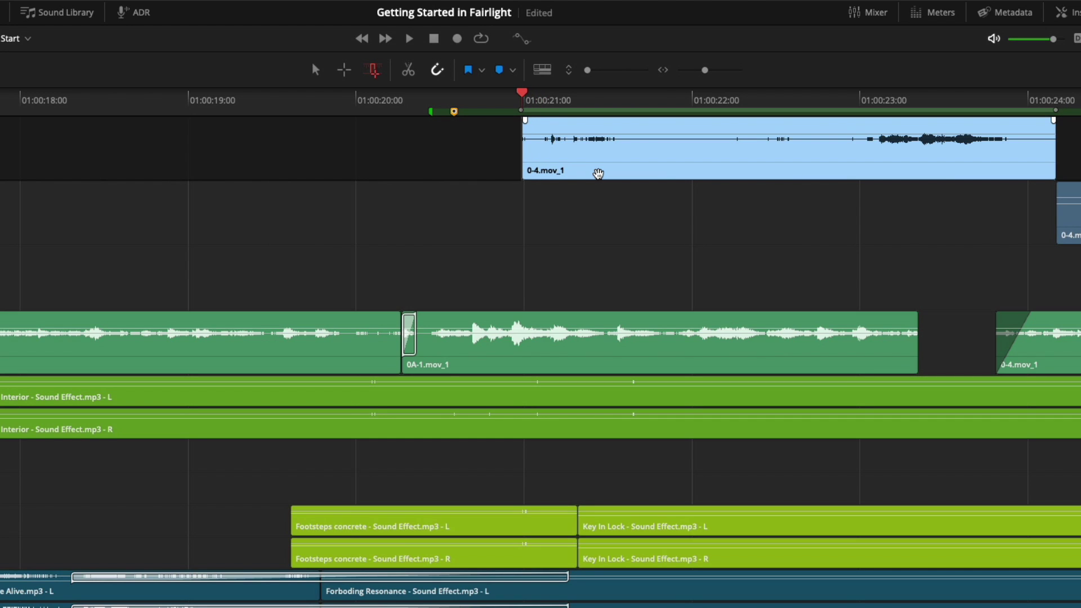
{"action": "scroll", "coordinate": [598, 173], "scroll_direction": "down", "scroll_amount": 5}
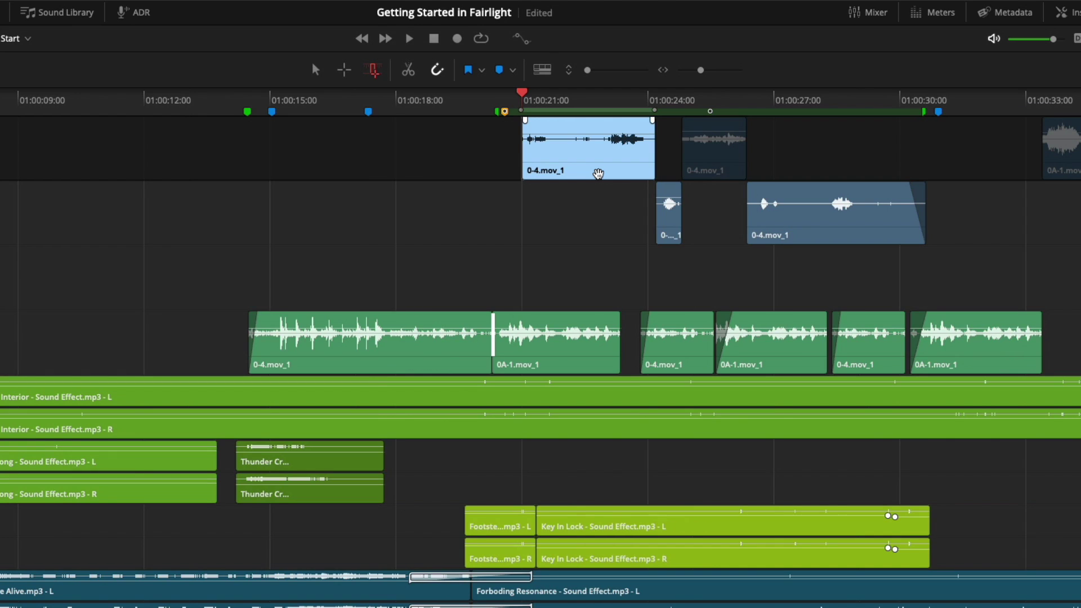
Extend the Dave track range right across the gap and next clip, then back one edit.
{"action": "right_click", "coordinate": [598, 173]}
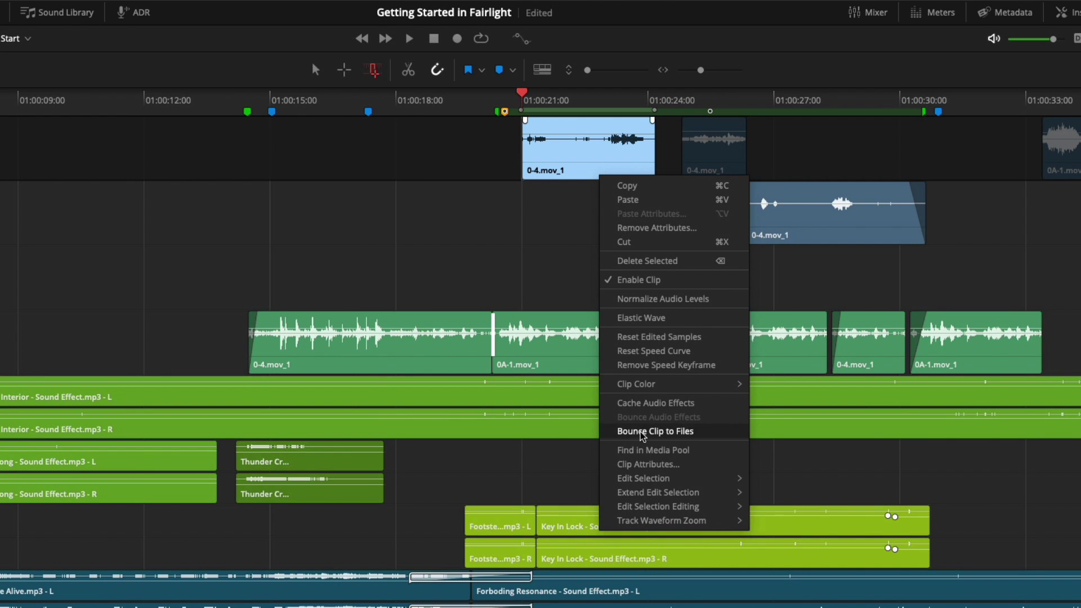
{"action": "mouse_move", "coordinate": [646, 503]}
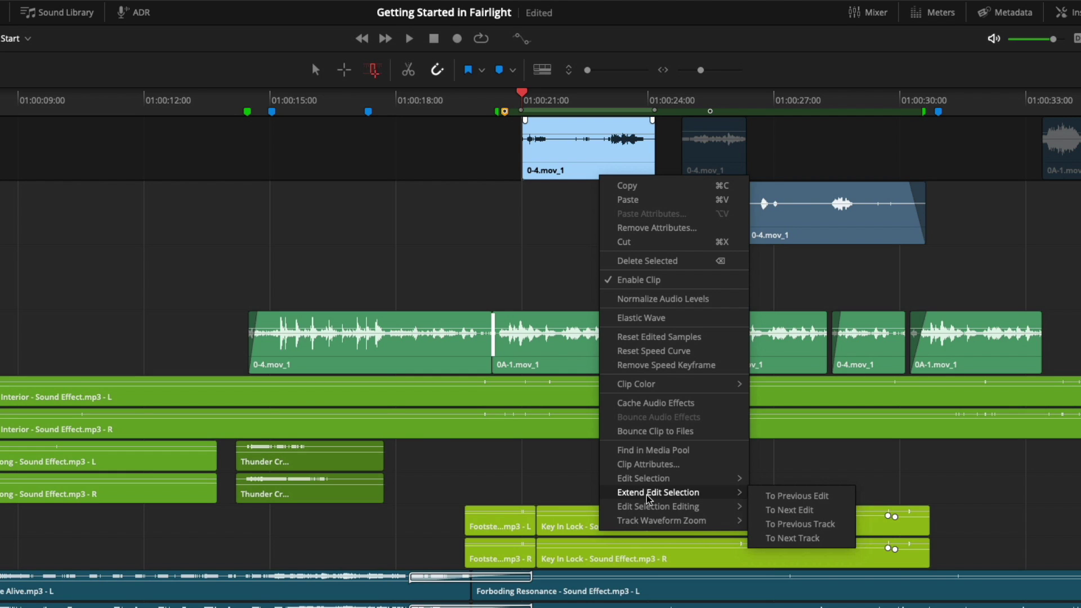
{"action": "key", "text": "Escape"}
{"action": "key", "text": "Escape"}
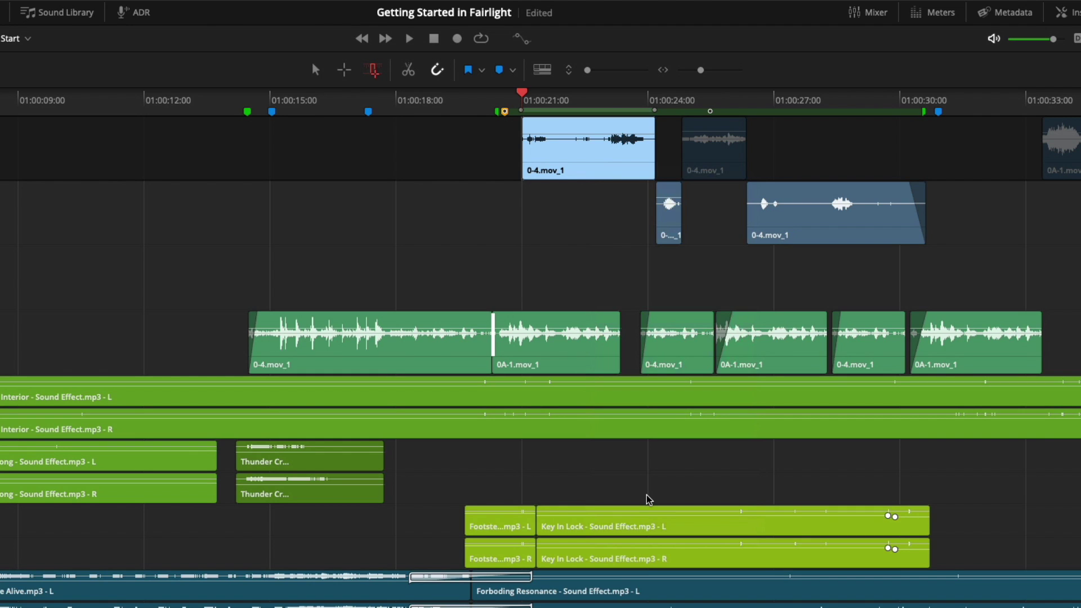
{"action": "key", "text": "shift+Right"}
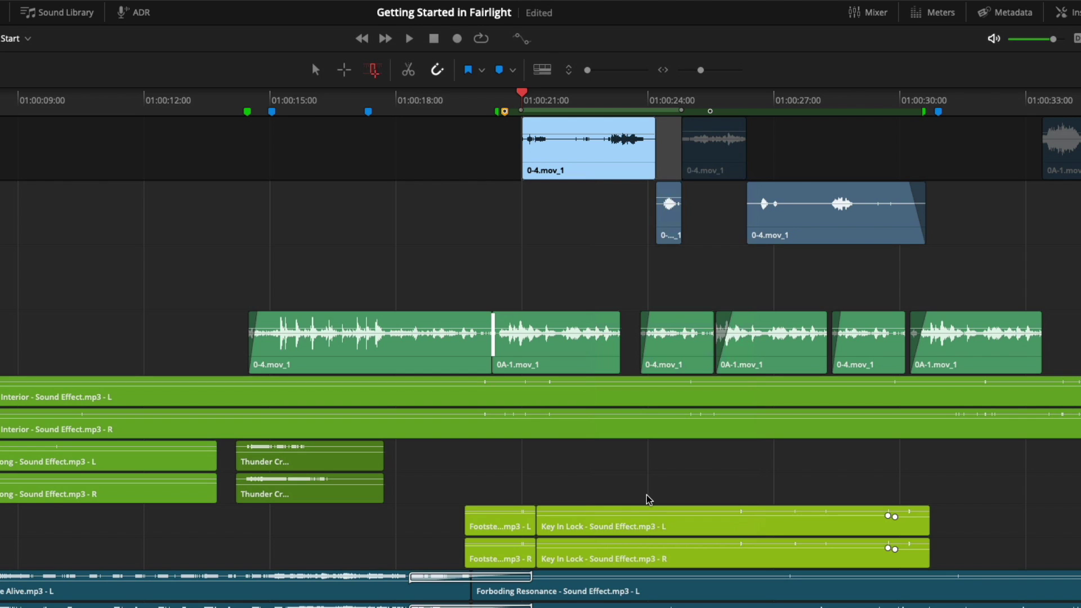
{"action": "key", "text": "shift+Right"}
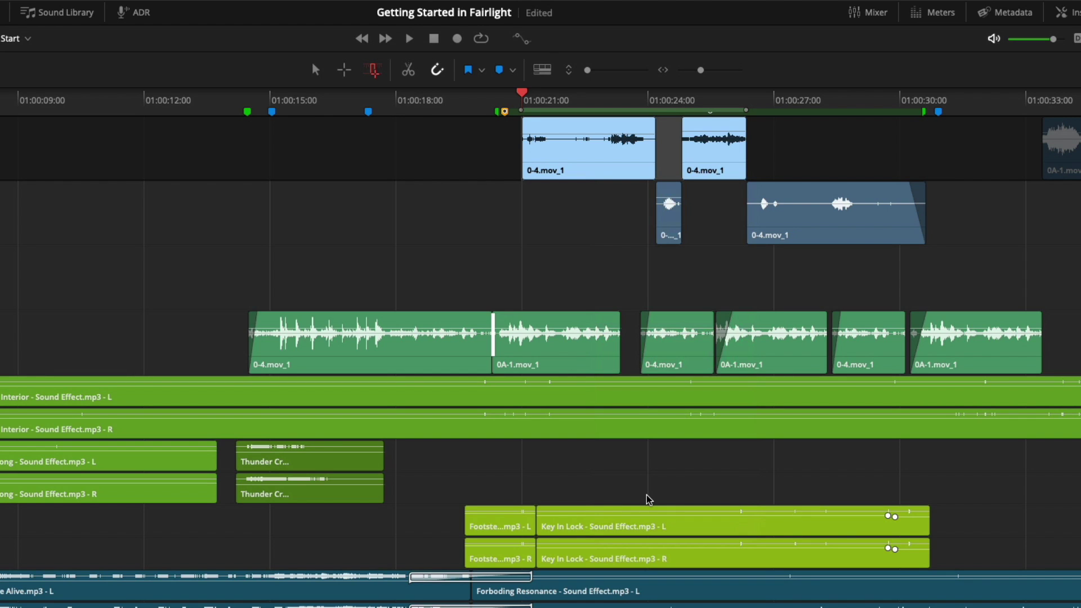
{"action": "key", "text": "shift+Left"}
{"action": "key", "text": "shift+Left"}
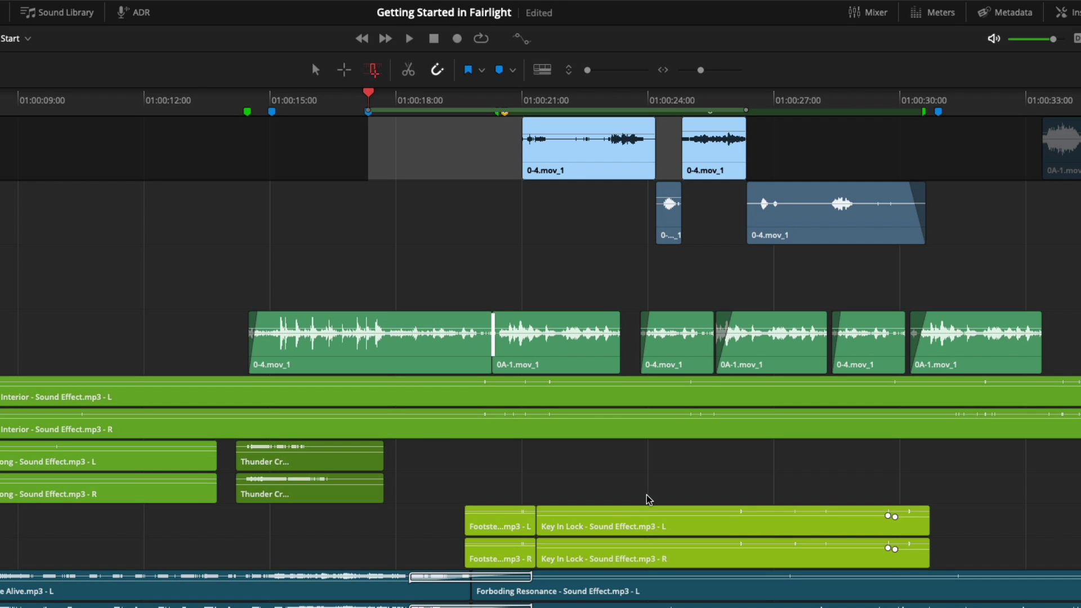
Extend the range down onto Room Tone, PFX and Background tracks, then shrink it back to Dave.
{"action": "key", "text": "shift+Down"}
{"action": "key", "text": "shift+Down"}
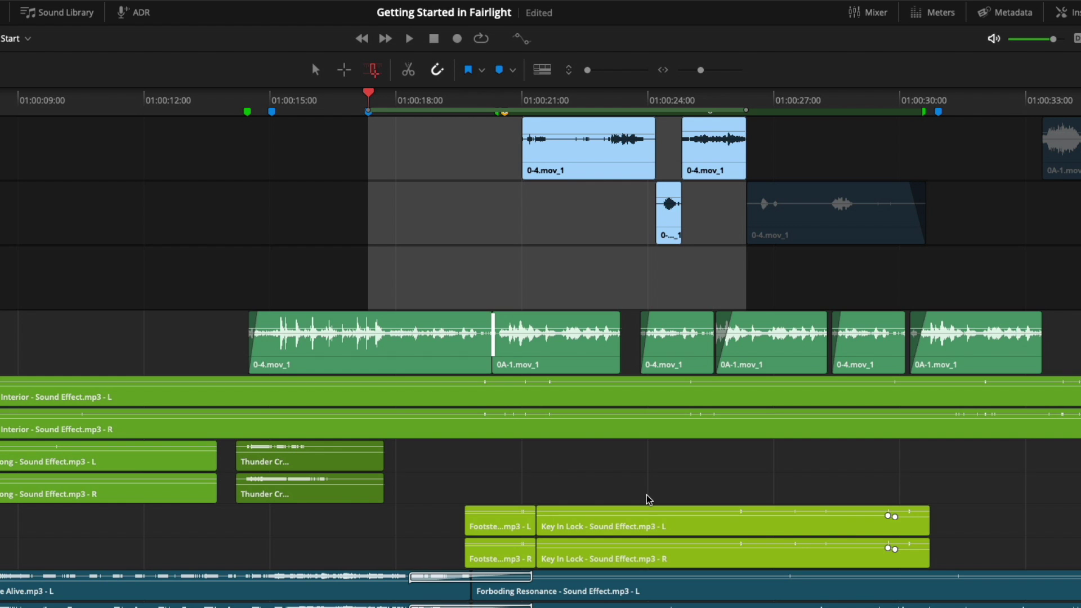
{"action": "key", "text": "shift+Down"}
{"action": "key", "text": "shift+Down"}
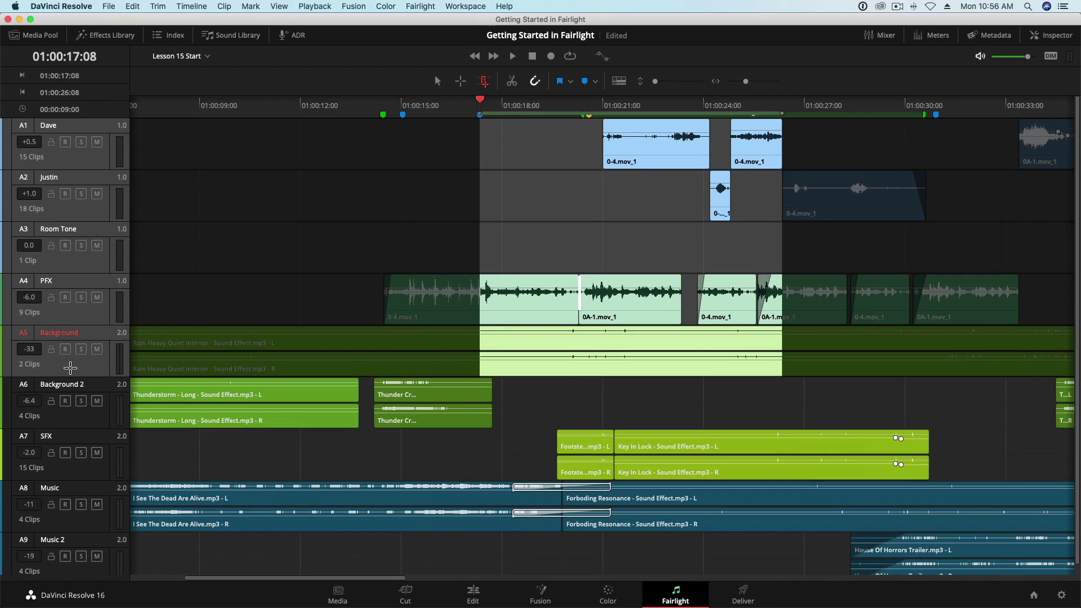
{"action": "key", "text": "shift+Up"}
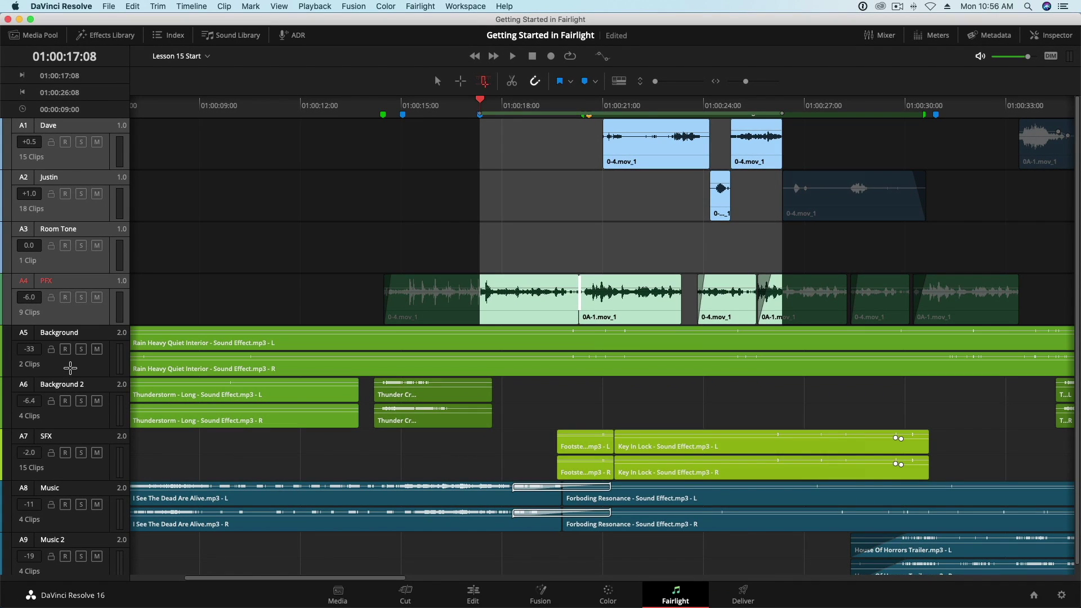
{"action": "key", "text": "shift+Up"}
{"action": "key", "text": "shift+Up"}
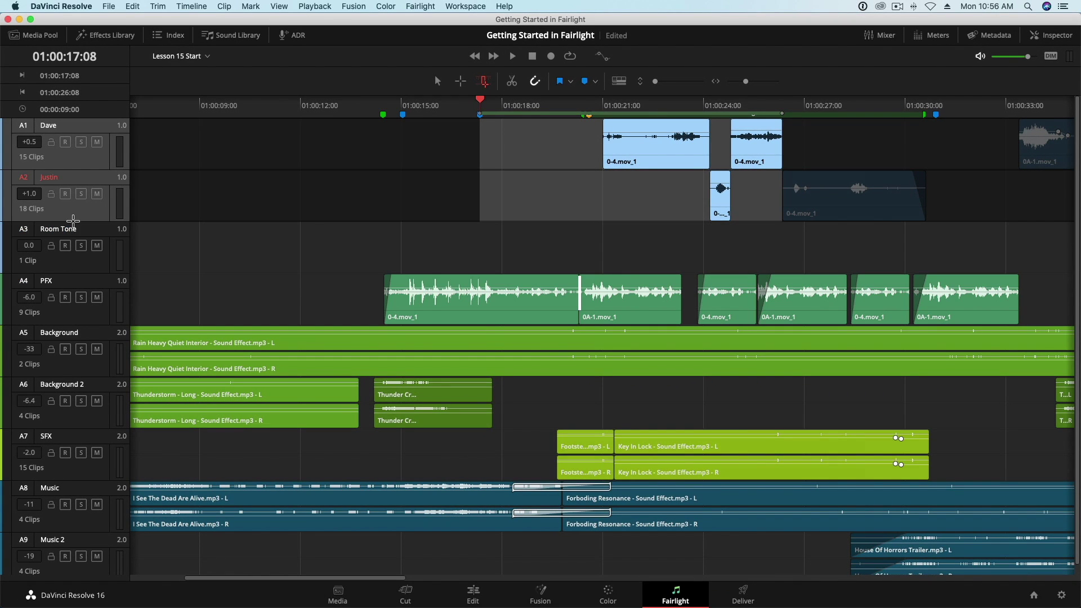
{"action": "key", "text": "shift+Up"}
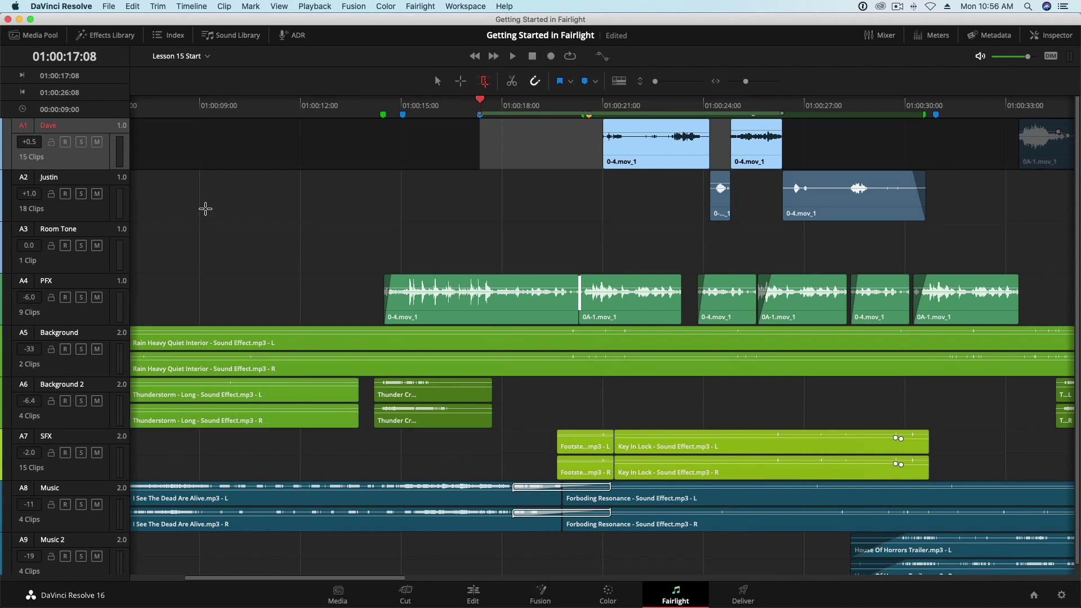
Mark In at 01:00:21:00 and Out at 01:00:24:04.
{"action": "left_click", "coordinate": [611, 104]}
{"action": "left_click_drag", "start_coordinate": [603, 104], "coordinate": [670, 110]}
{"action": "key", "text": "i"}
{"action": "key", "text": "o"}
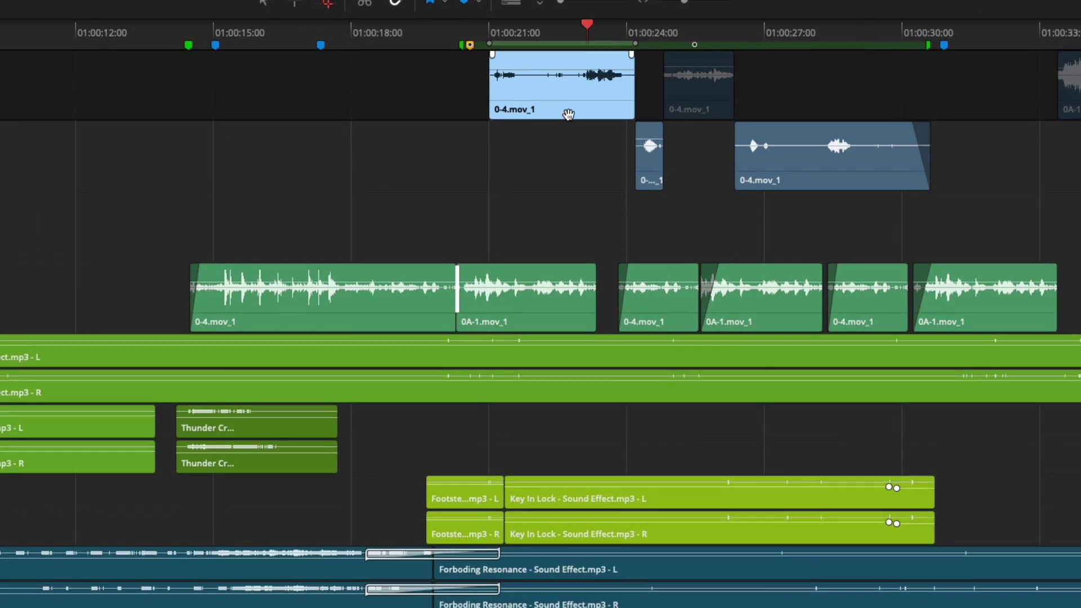
Mark 01:00:33:08–01:00:40:16 over the Forboding Resonance music, trial Trim to Selection, then undo it.
{"action": "right_click", "coordinate": [662, 165]}
{"action": "mouse_move", "coordinate": [576, 497]}
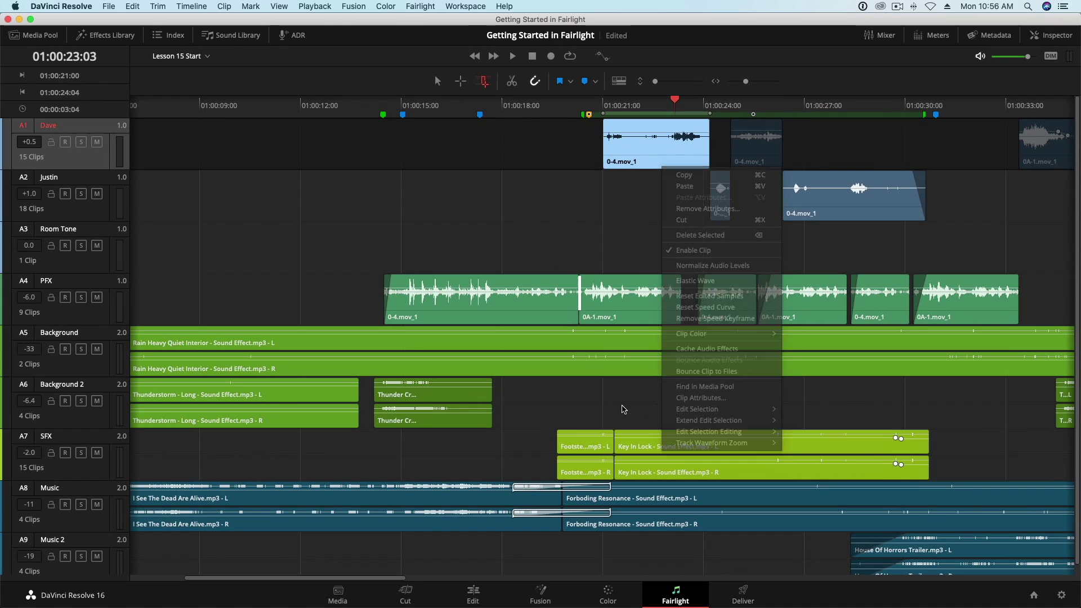
{"action": "key", "text": "shift+z"}
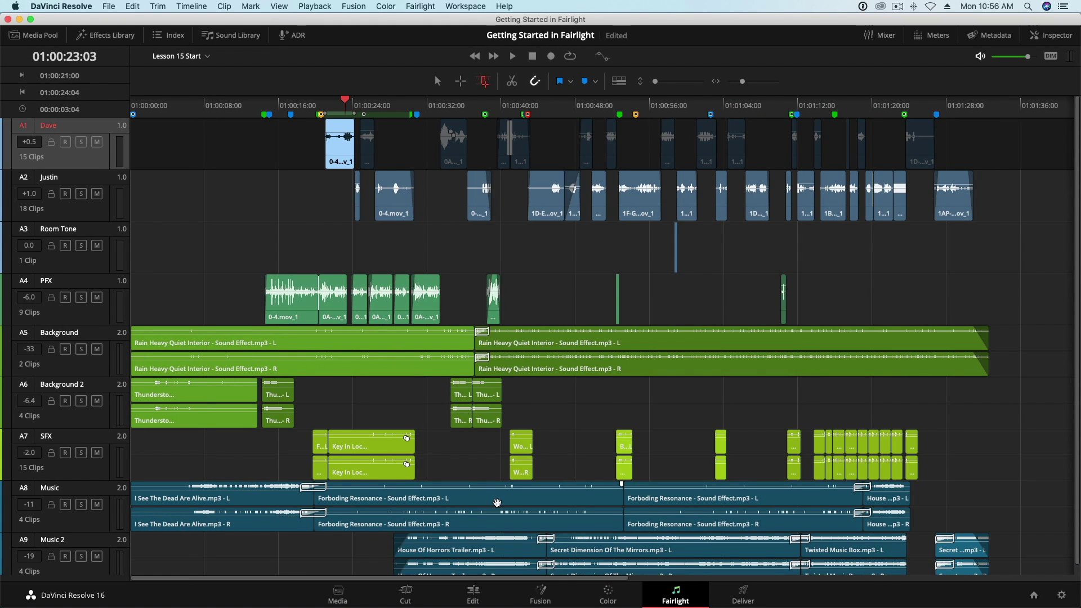
{"action": "left_click", "coordinate": [439, 485]}
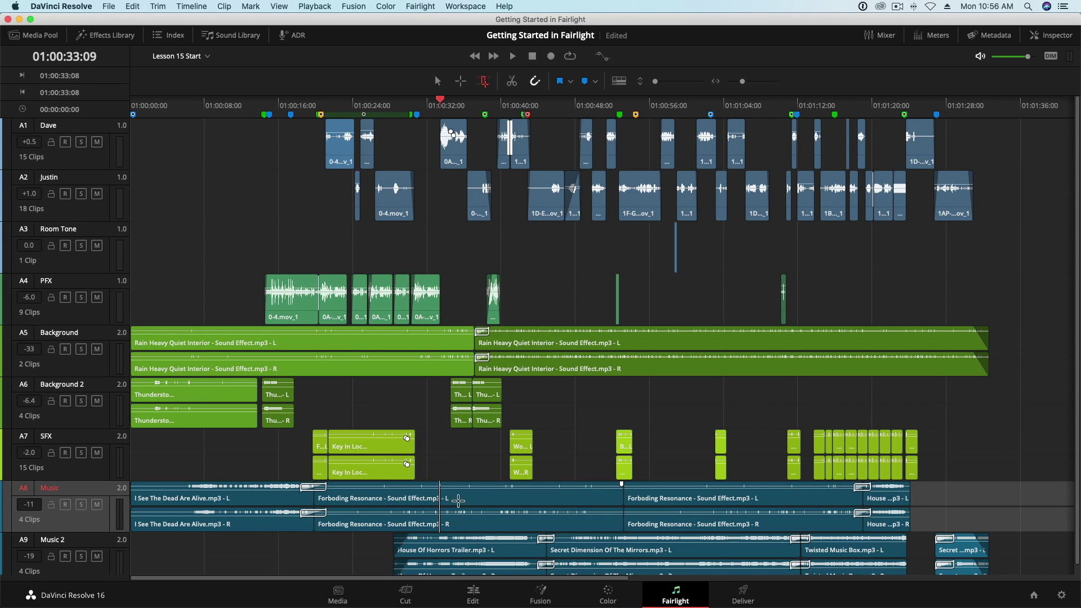
{"action": "left_click_drag", "start_coordinate": [458, 499], "coordinate": [506, 514]}
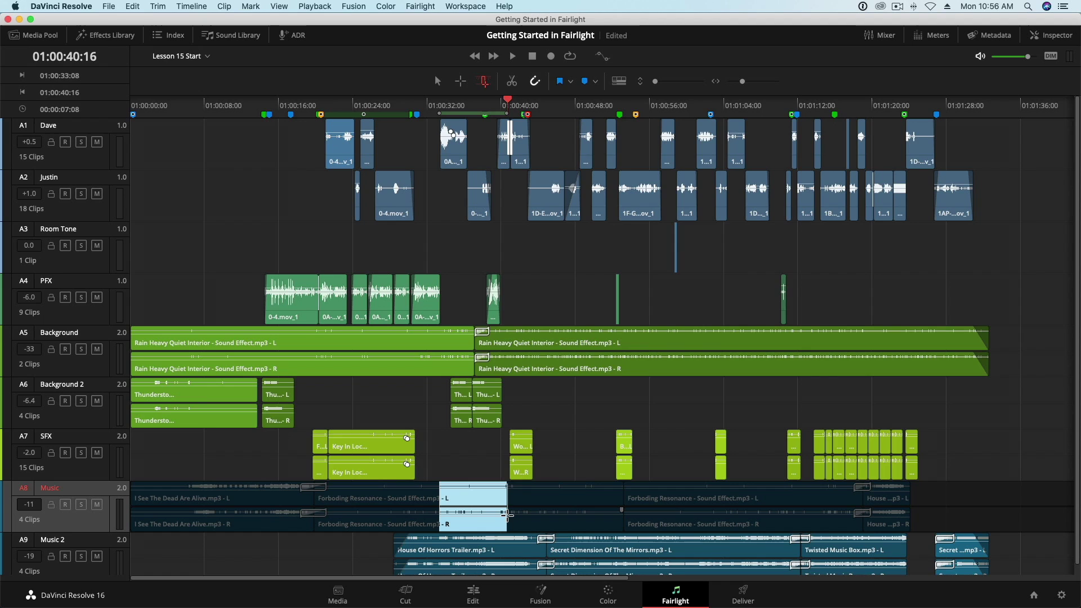
{"action": "key", "text": "super+shift+t"}
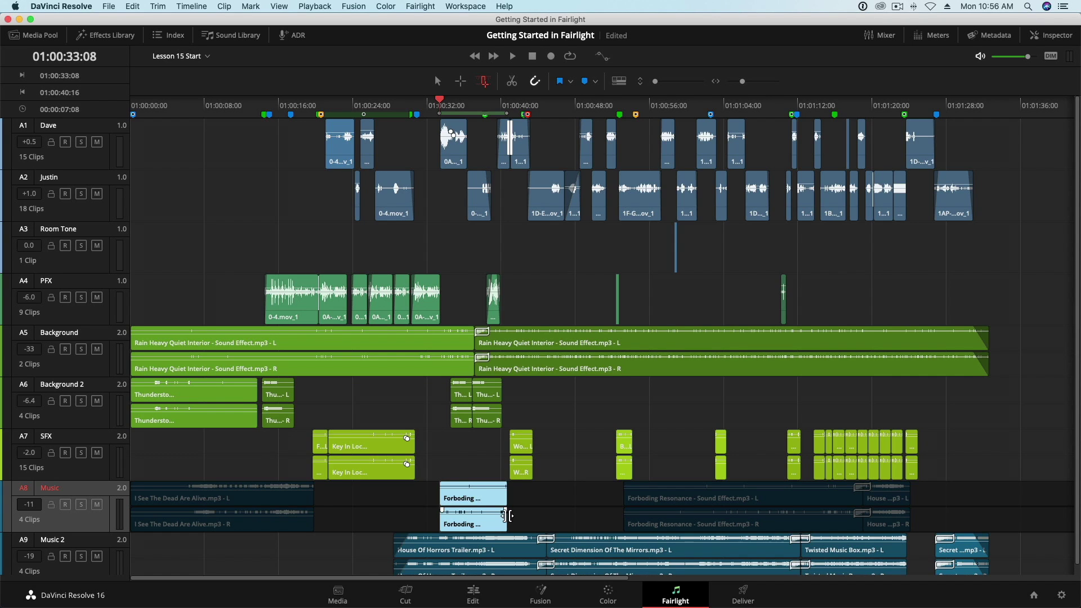
{"action": "key", "text": "super+z"}
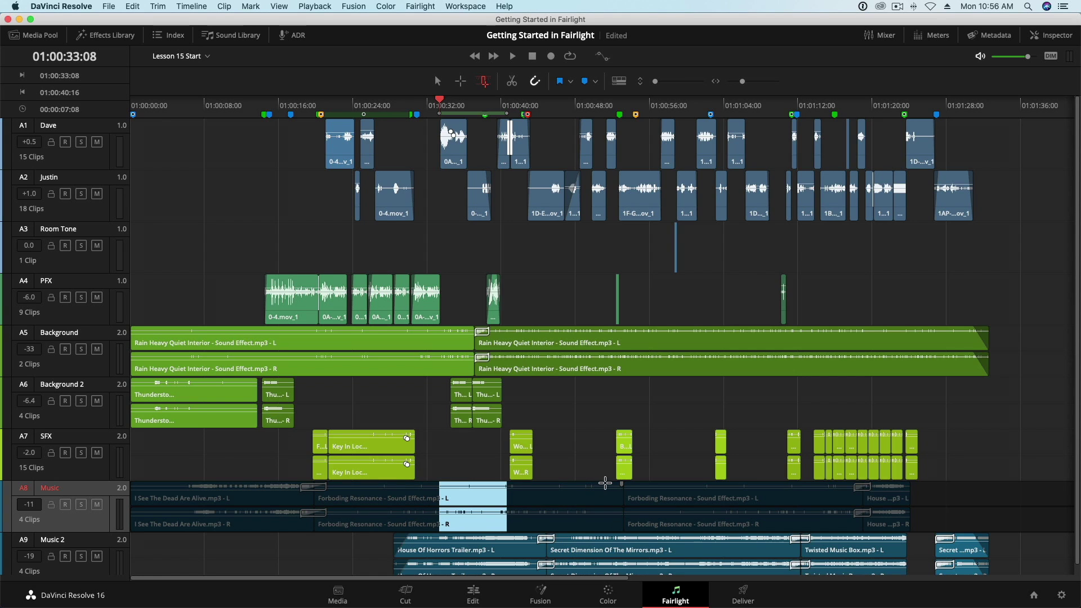
Crossfade the Forboding Resonance clips across 01:00:51:08–01:00:55:16, then trial and undo duplicating a Background 2 Thunder clip.
{"action": "left_click_drag", "start_coordinate": [607, 483], "coordinate": [647, 520]}
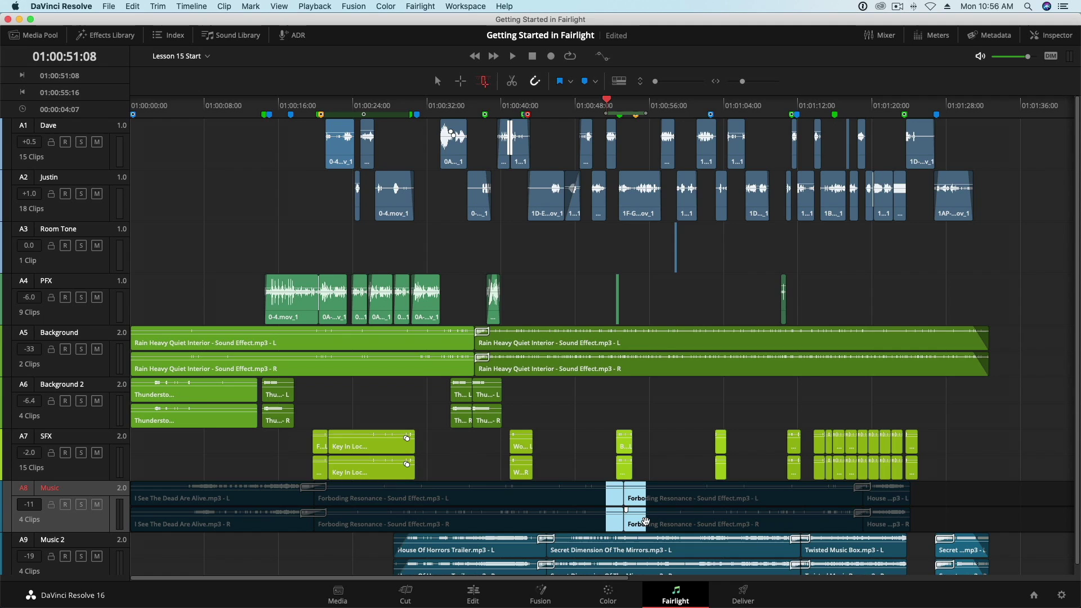
{"action": "key", "text": "super+b"}
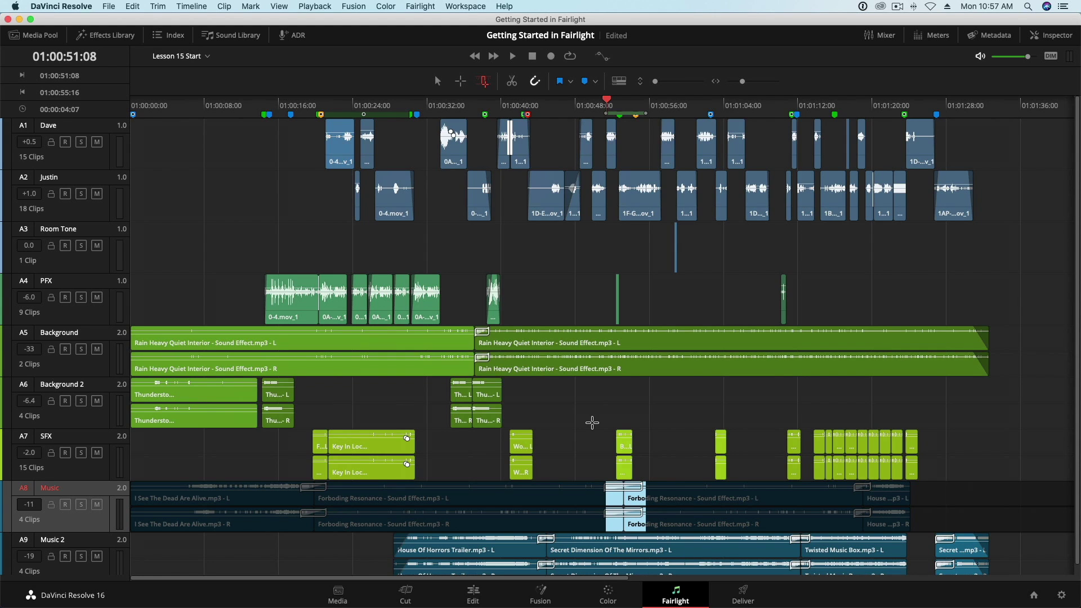
{"action": "key", "text": "super+equal"}
{"action": "scroll", "coordinate": [592, 422], "scroll_direction": "left", "scroll_amount": 5}
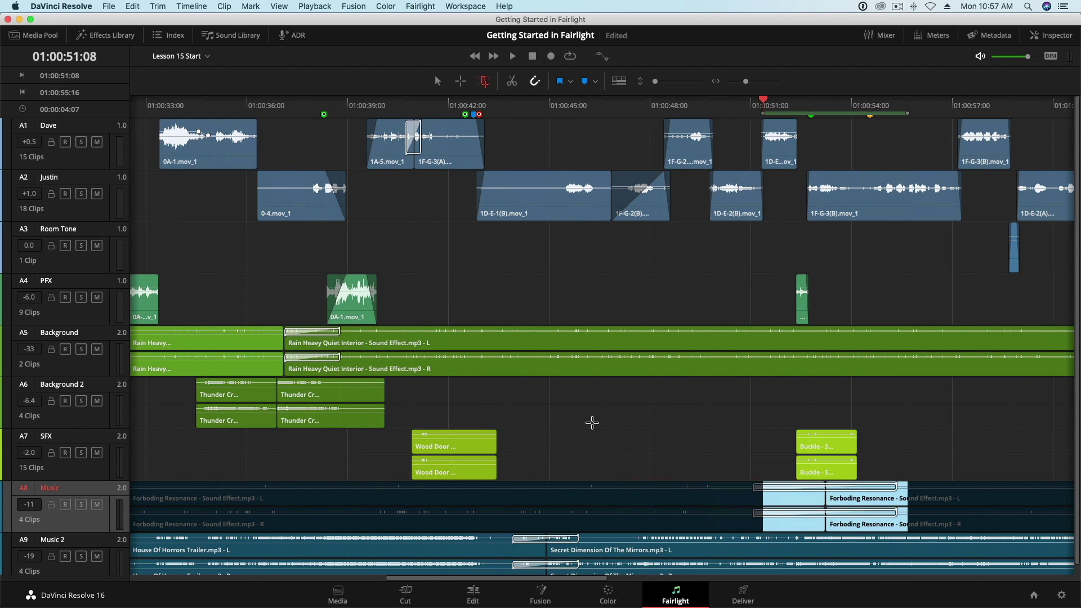
{"action": "left_click", "coordinate": [344, 396]}
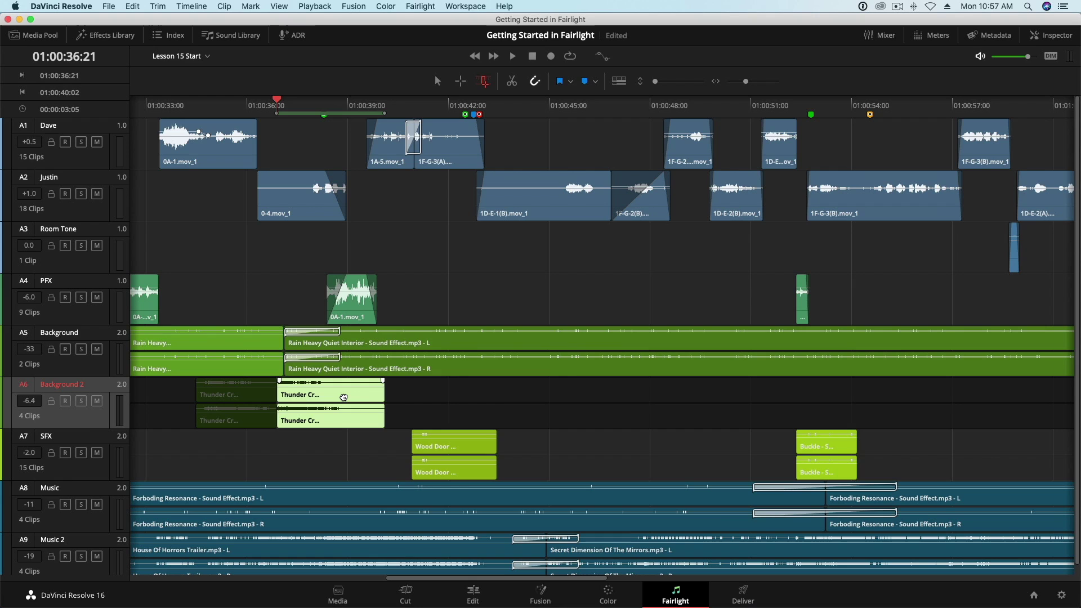
{"action": "key", "text": "super+v"}
{"action": "key", "text": "super+v"}
{"action": "key", "text": "super+v"}
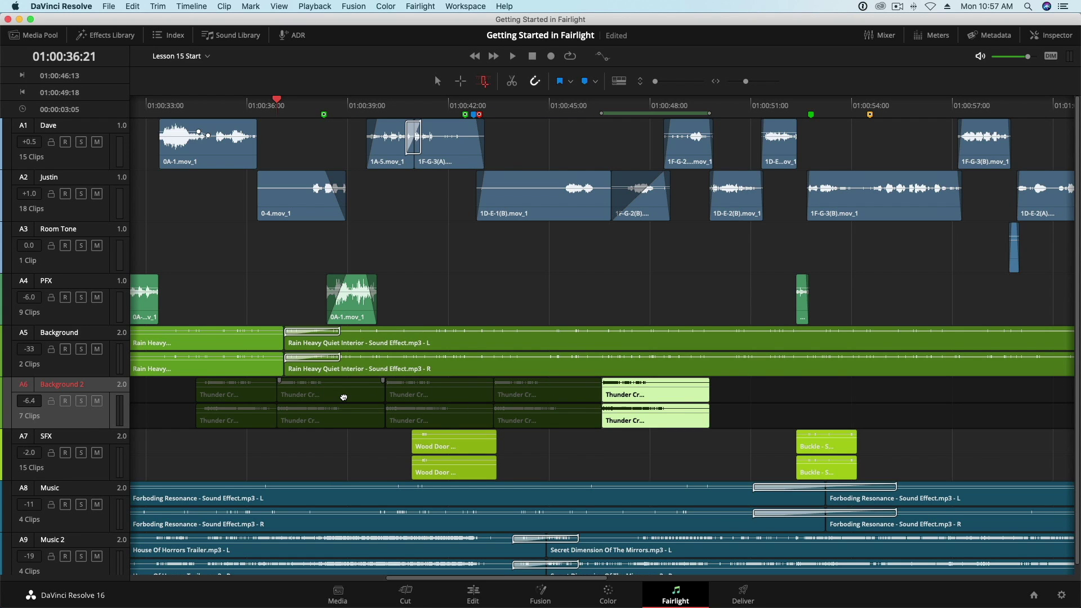
{"action": "key", "text": "super+z"}
{"action": "key", "text": "super+z"}
{"action": "key", "text": "super+z"}
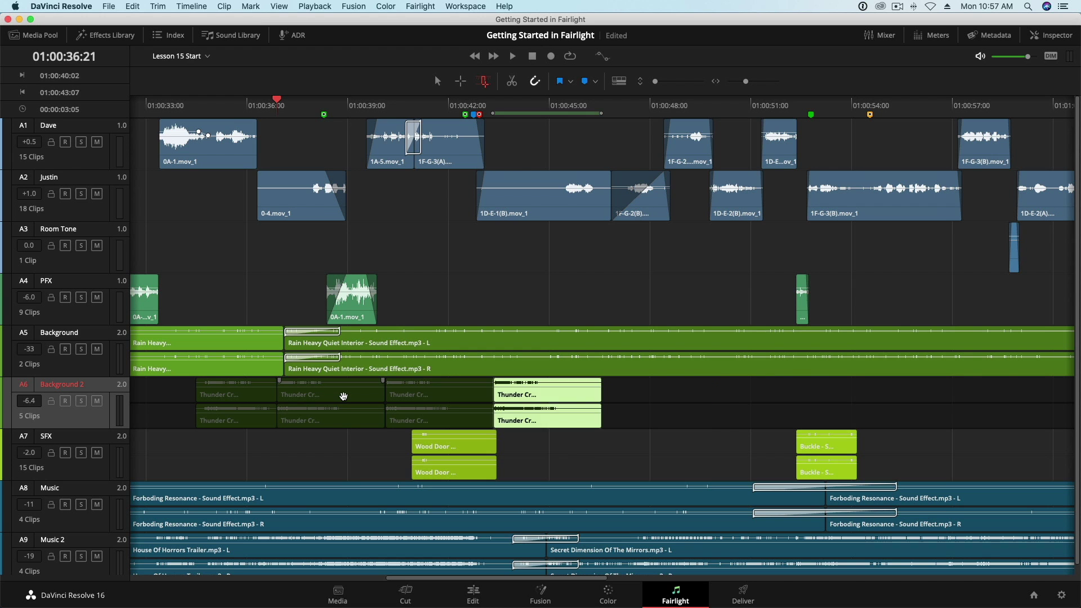
{"action": "key", "text": "super+minus"}
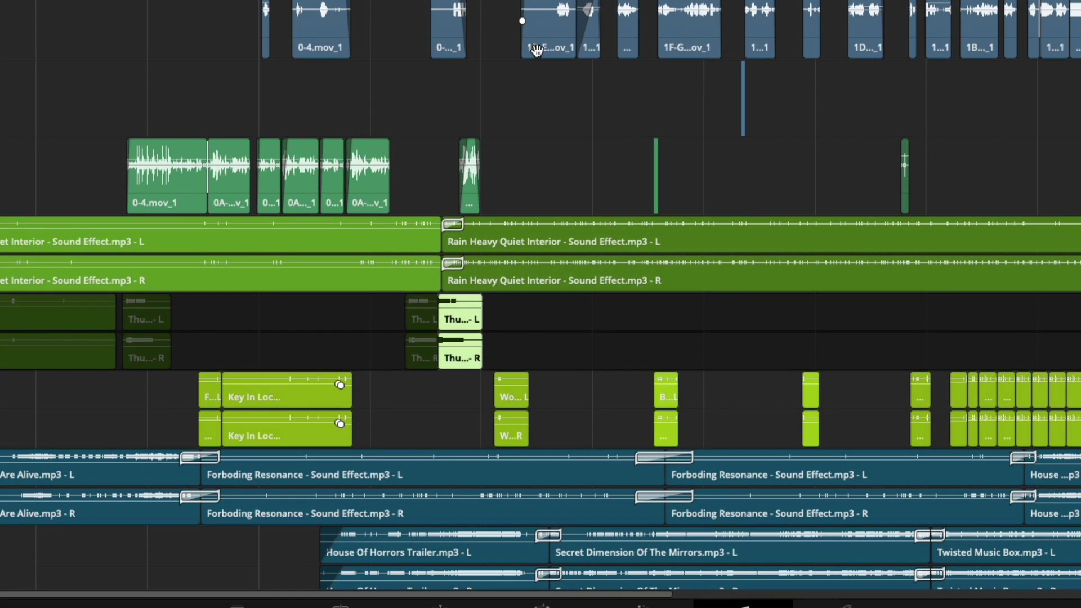
{"action": "right_click", "coordinate": [554, 84]}
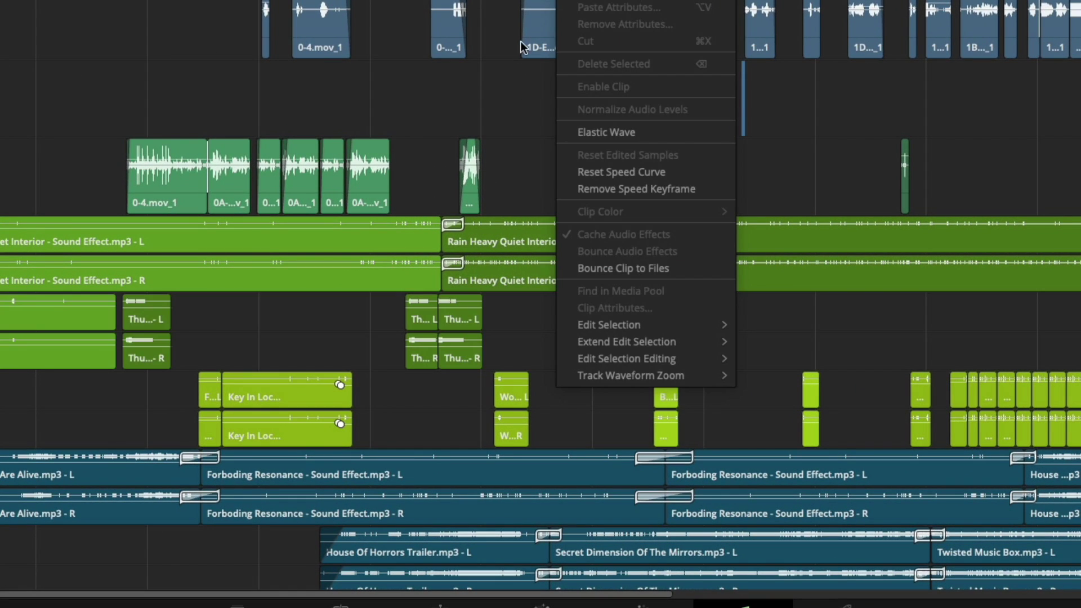
{"action": "mouse_move", "coordinate": [581, 403]}
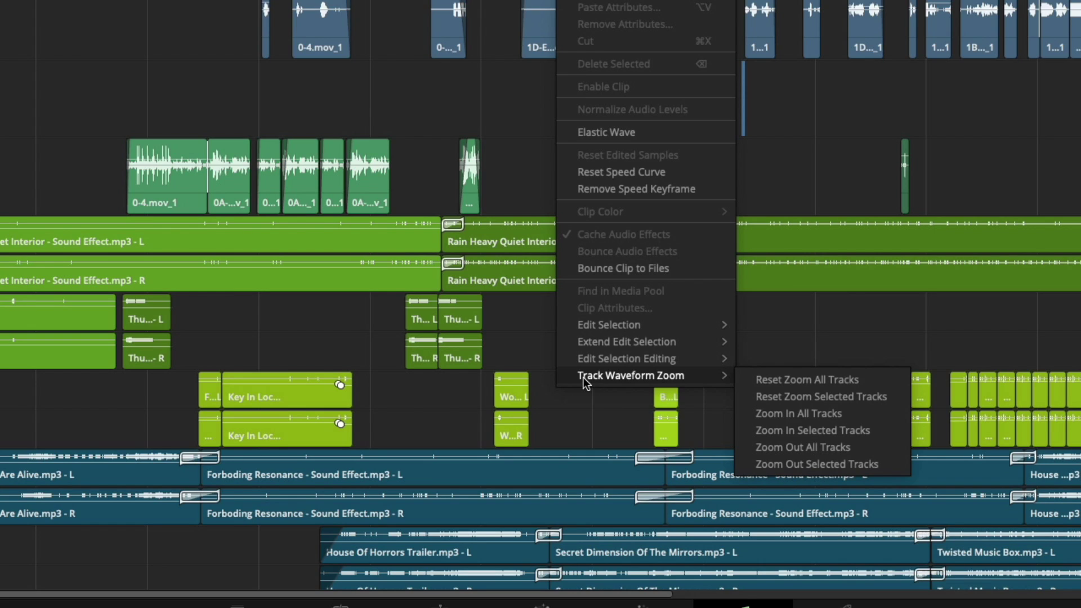
{"action": "key", "text": "Escape"}
{"action": "key", "text": "Escape"}
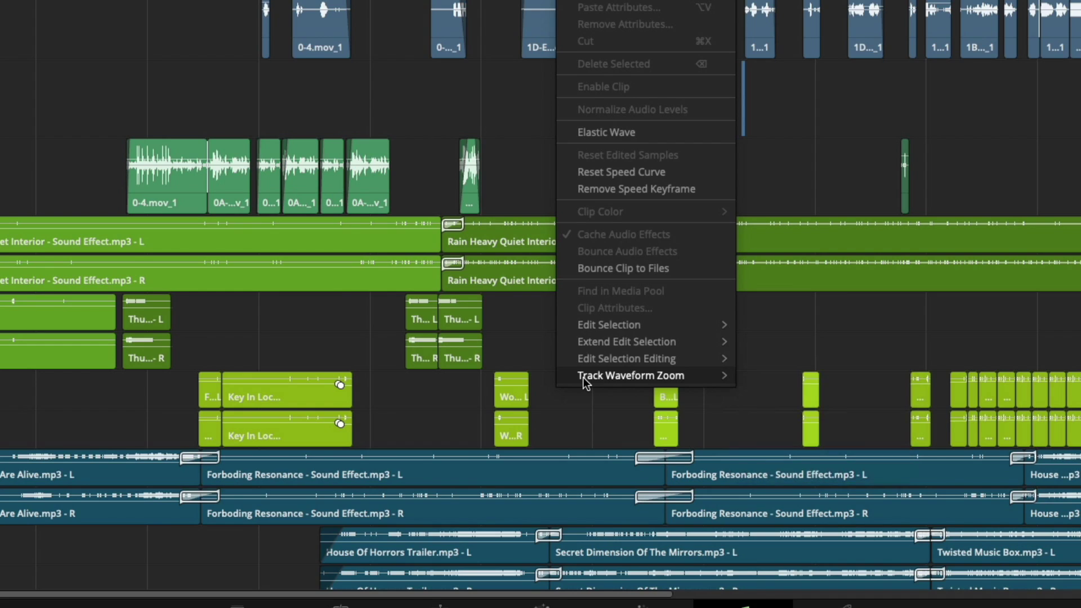